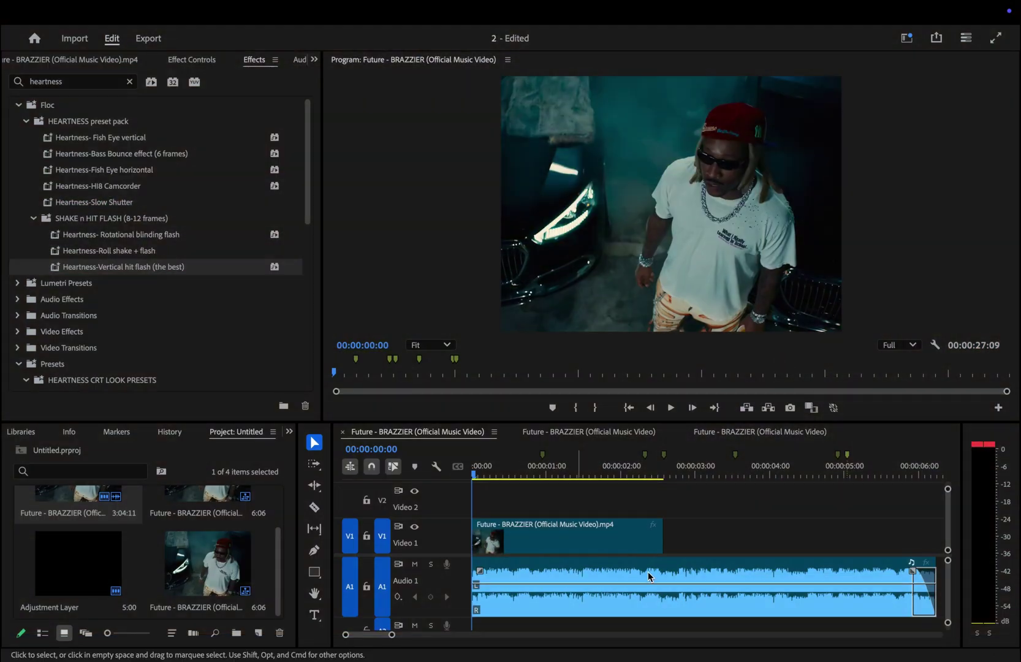
# Open the music video clip's context menu to find Speed/Duration, then dismiss it without choosing anything.
pyautogui.rightClick(637, 537)
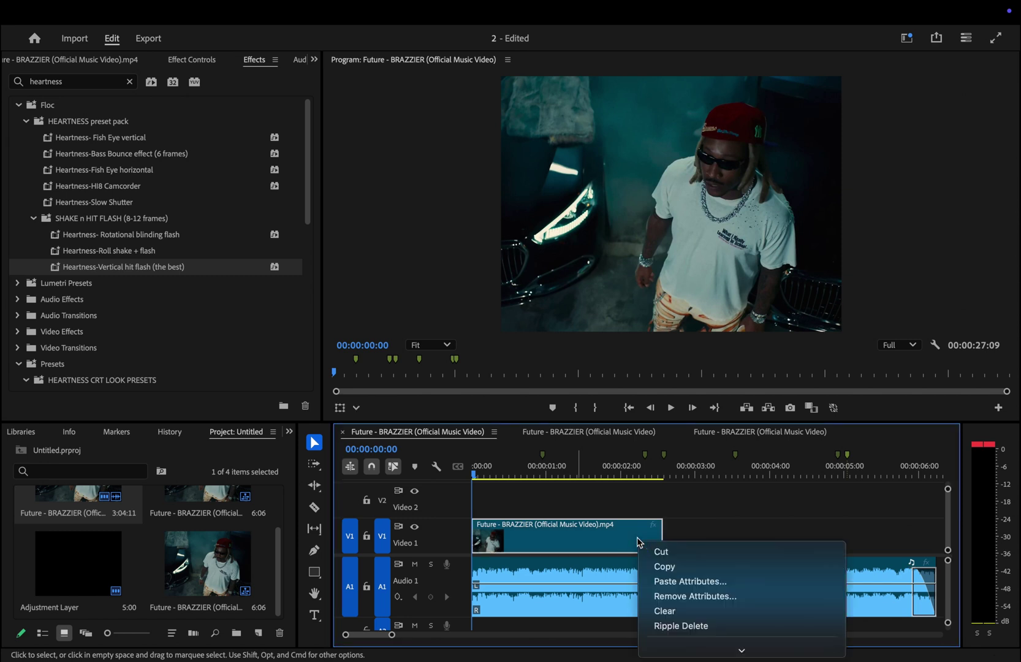
pyautogui.moveTo(694, 656)
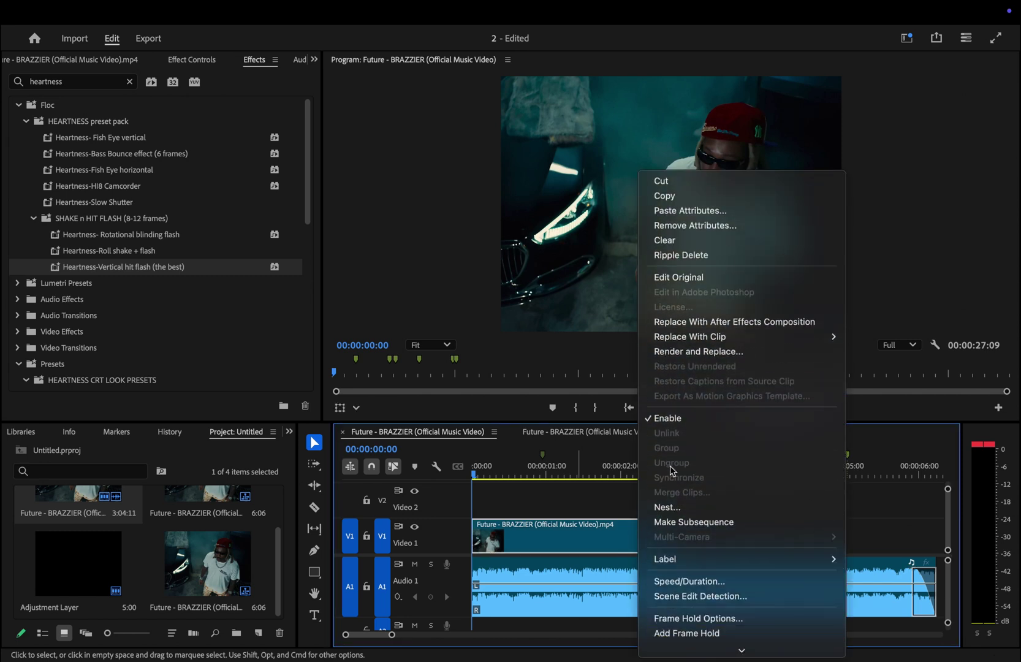
pyautogui.click(526, 593)
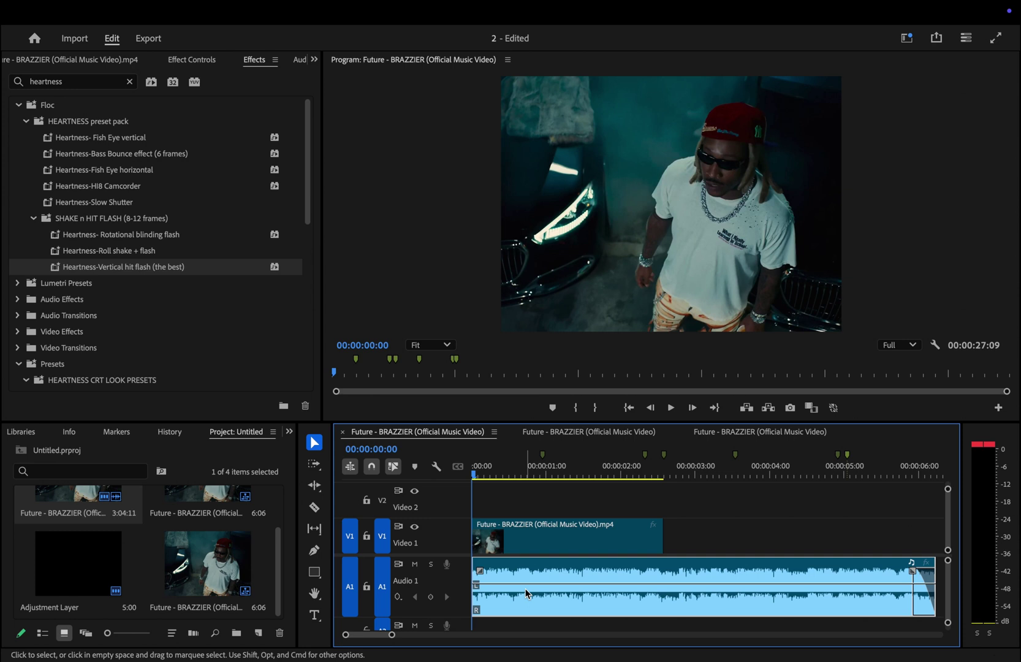
# Razor the Video 1 clip at the 00:00:00:23 marker and select the second piece.
pyautogui.click(544, 461)
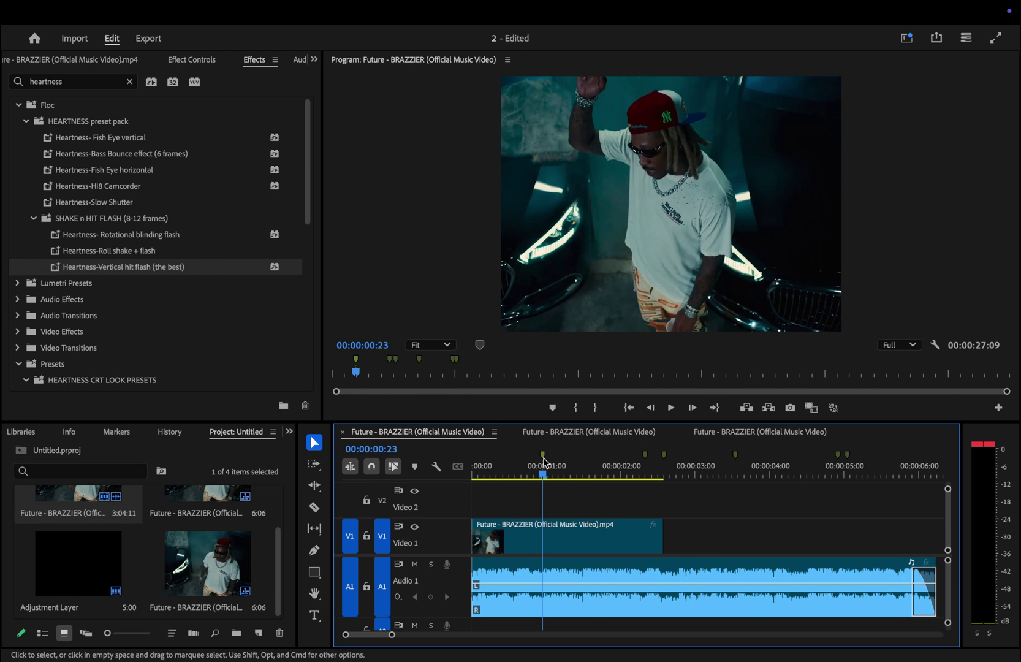
pyautogui.press('c')
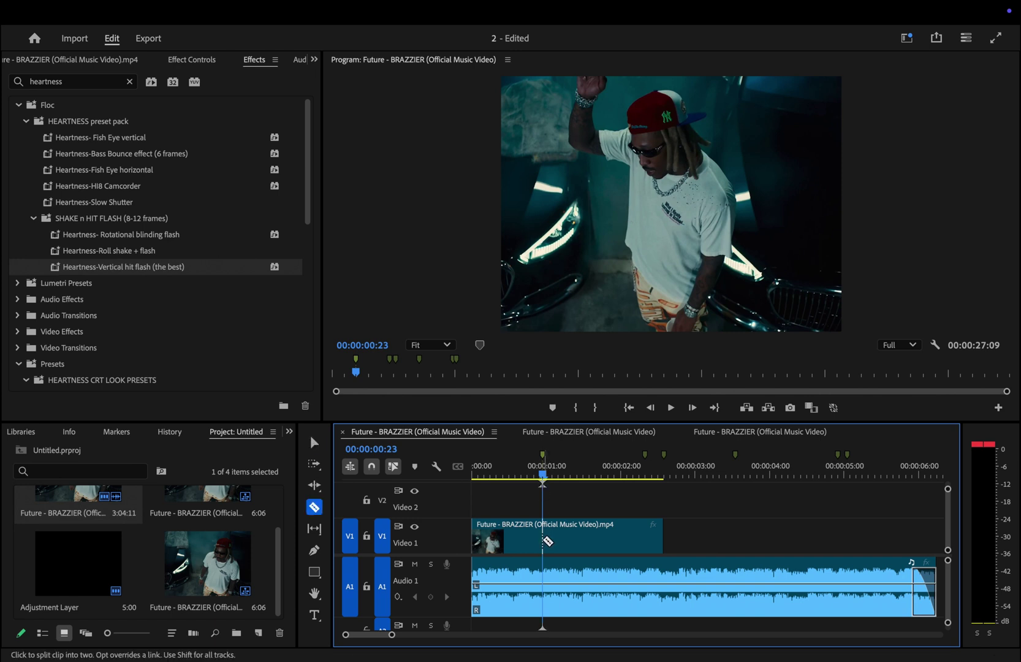
pyautogui.click(545, 538)
pyautogui.press('v')
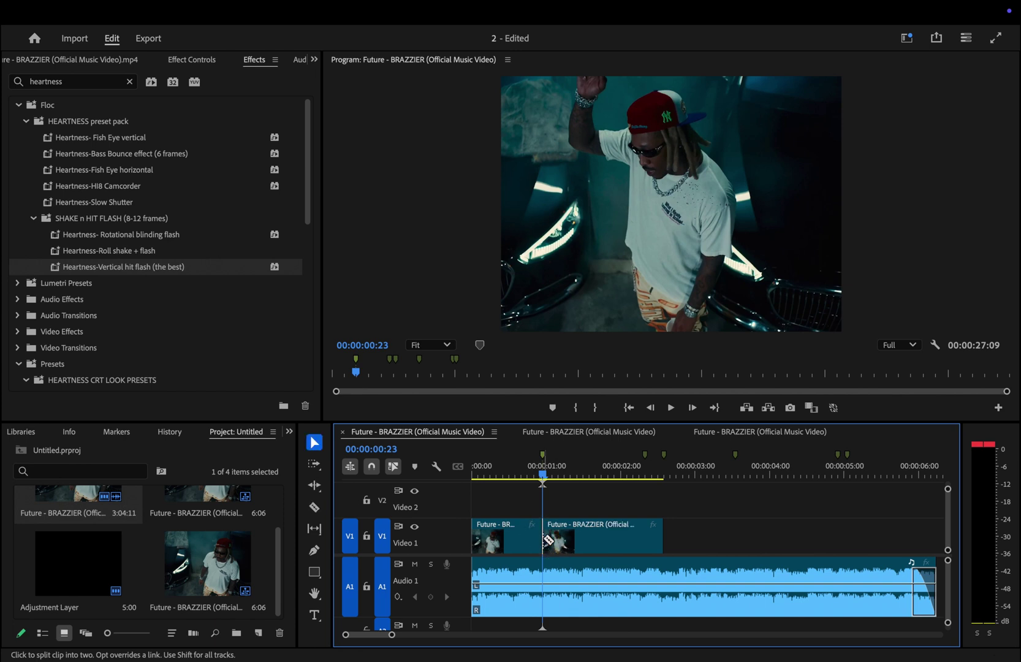
pyautogui.click(580, 541)
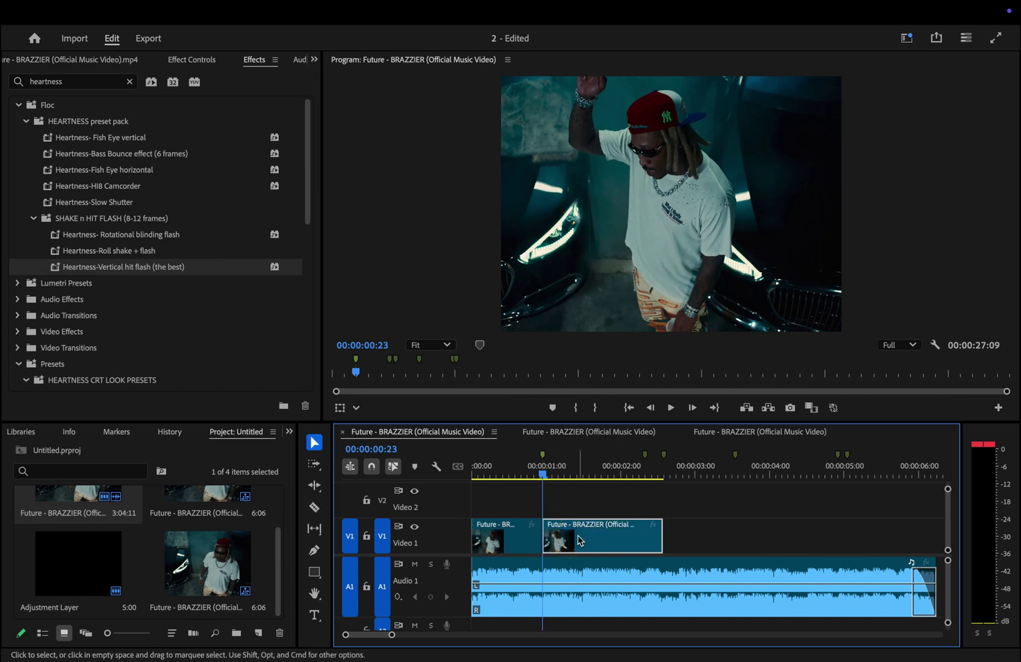
# Set the second piece's speed to 40% with Optical Flow time interpolation.
pyautogui.press('super+r')
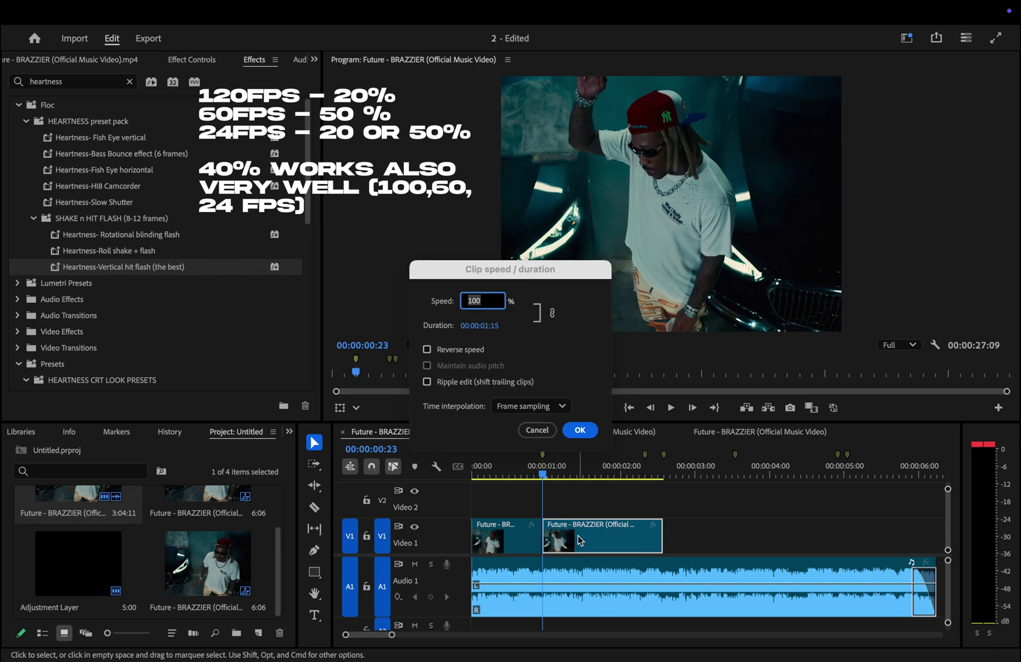
pyautogui.write('40')
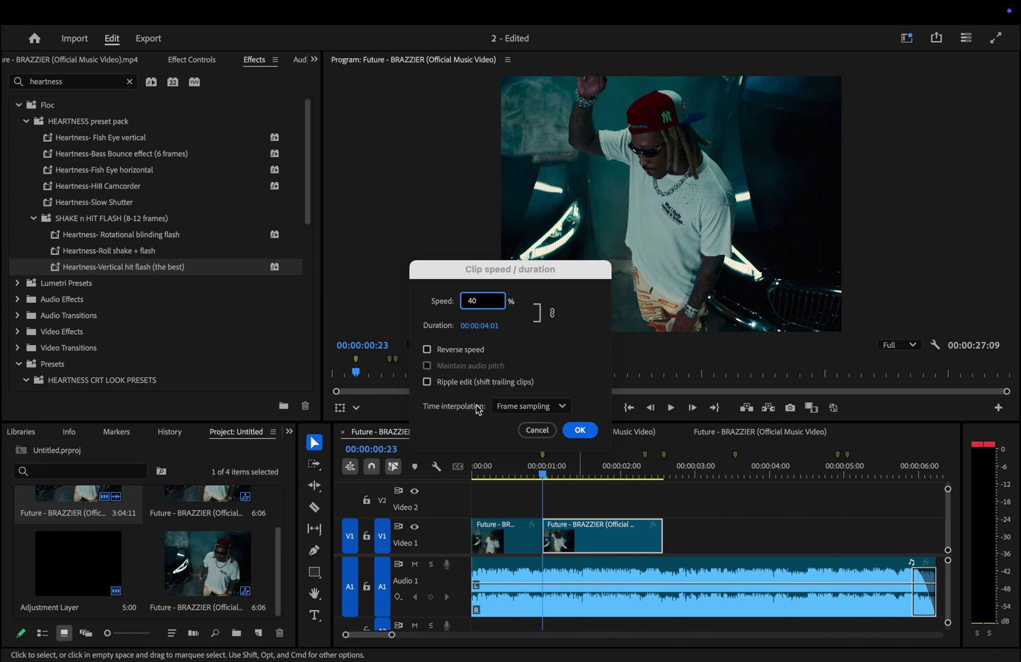
pyautogui.click(558, 410)
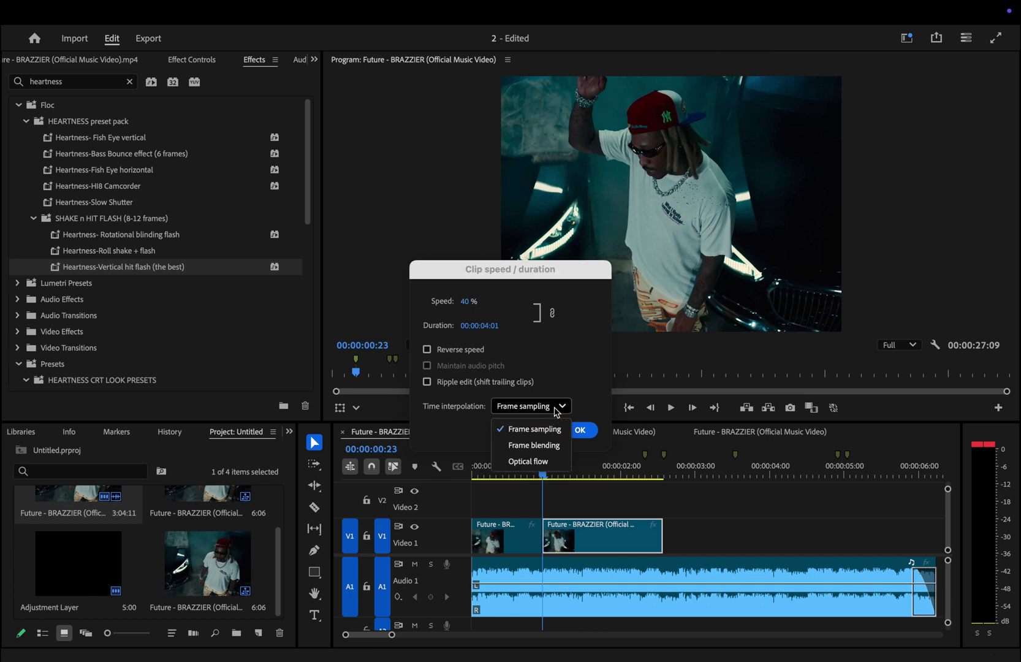
pyautogui.click(529, 461)
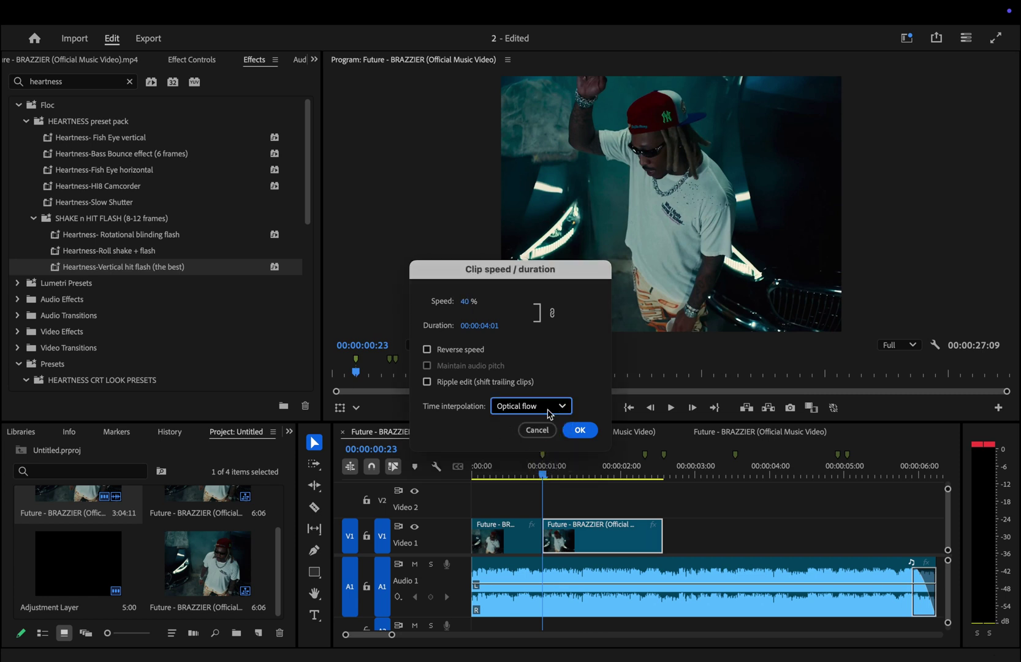
pyautogui.click(583, 430)
pyautogui.click(647, 459)
# Cut the slowed clip at 00:00:02:08 and set the remainder to 600% speed.
pyautogui.press('c')
pyautogui.click(645, 537)
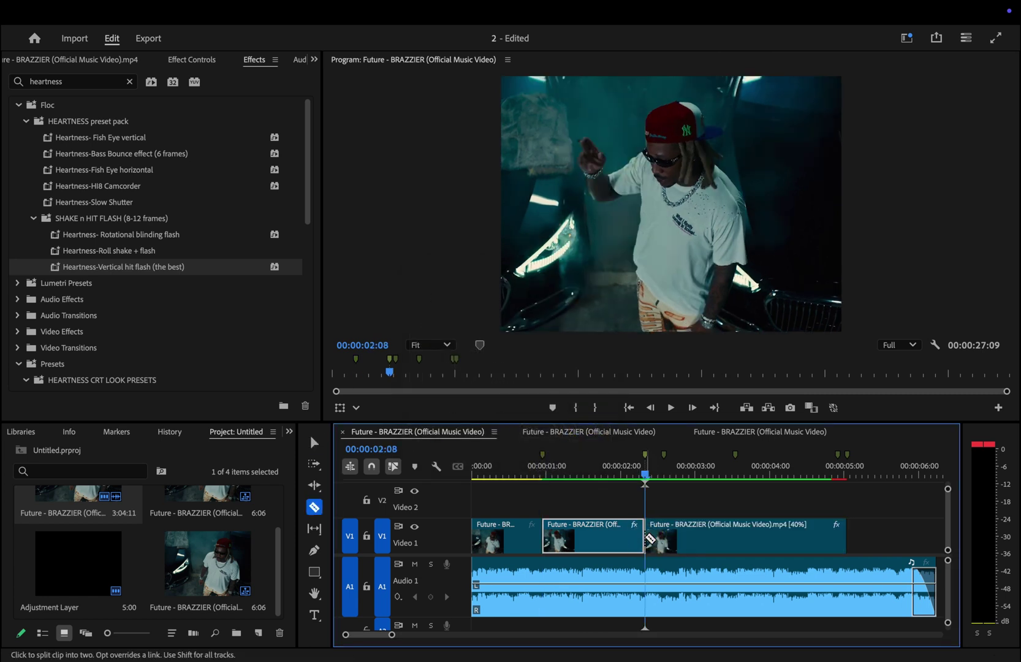
pyautogui.press('v')
pyautogui.click(675, 542)
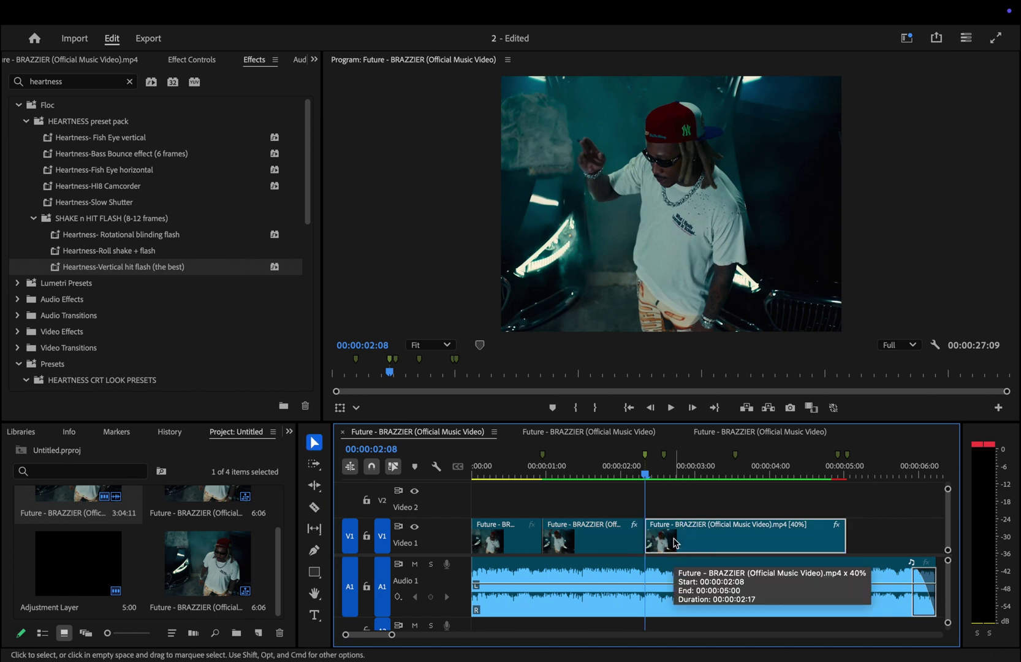
pyautogui.press('super+r')
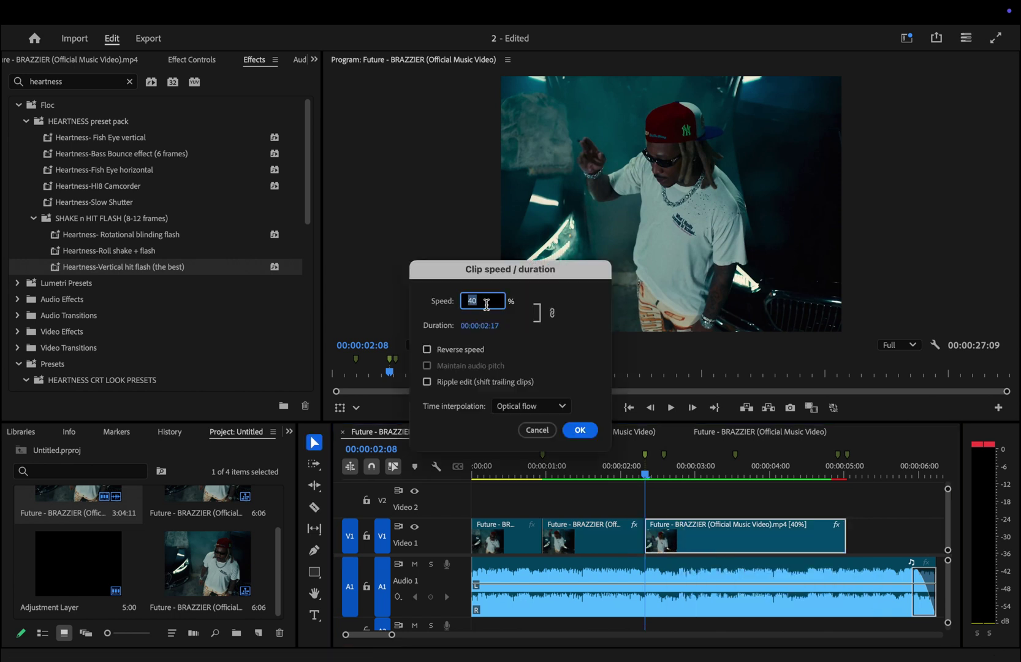
pyautogui.write('600')
pyautogui.press('Return')
# Play back from the start to check the speed ramp.
pyautogui.press('Home')
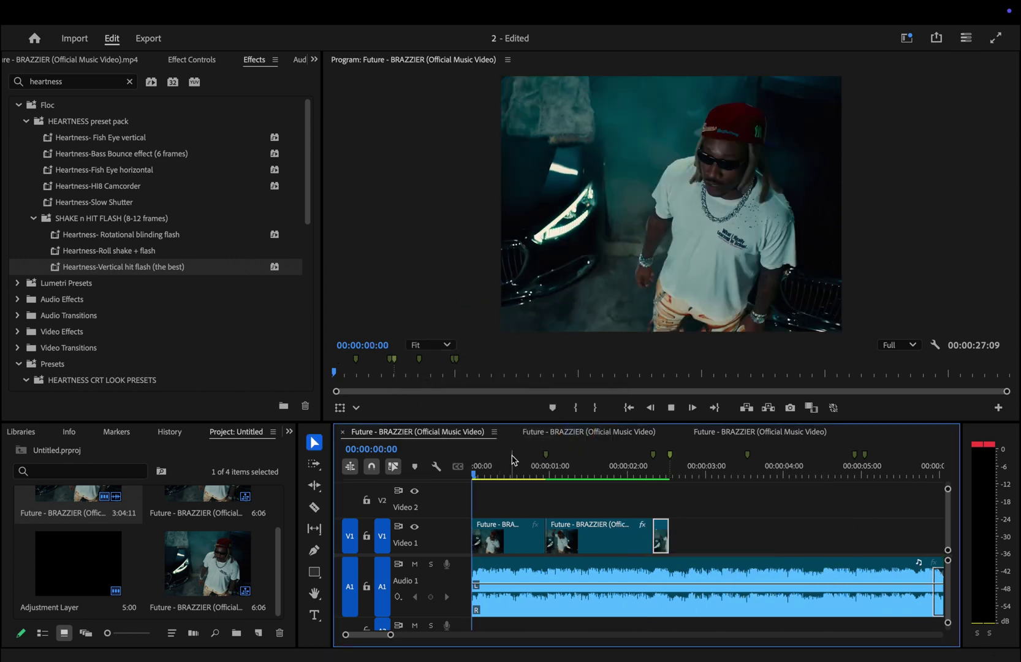
pyautogui.press('space')
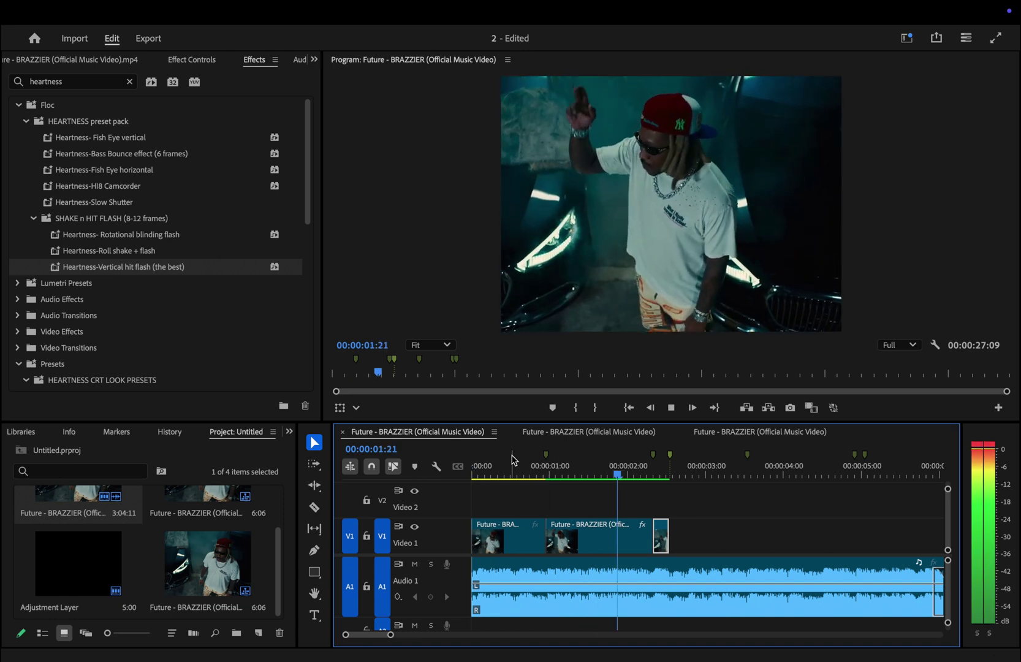
pyautogui.click(513, 460)
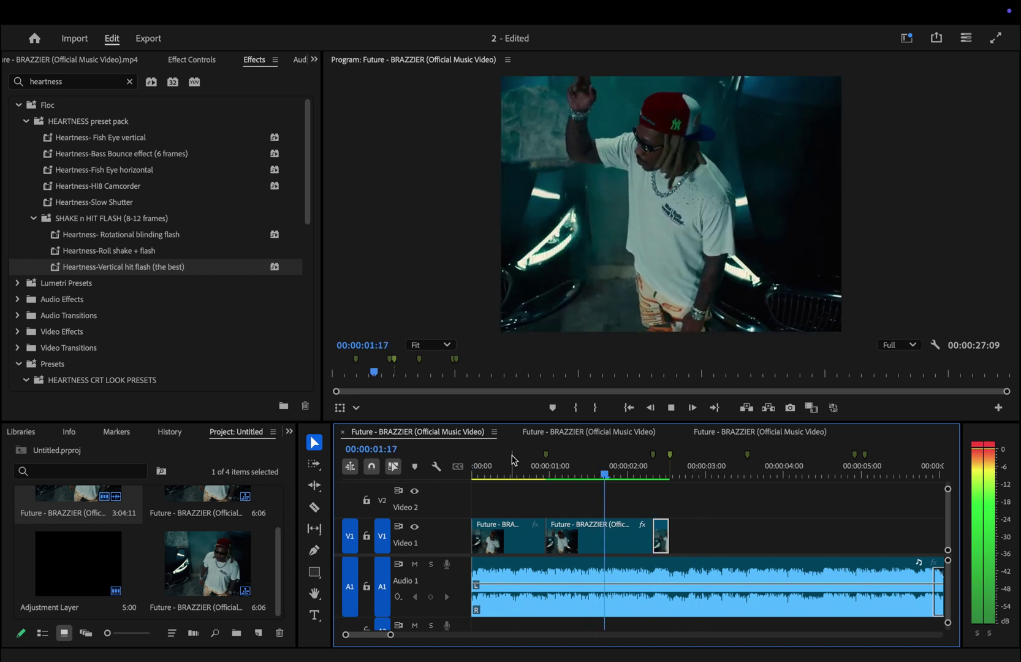
pyautogui.press('space')
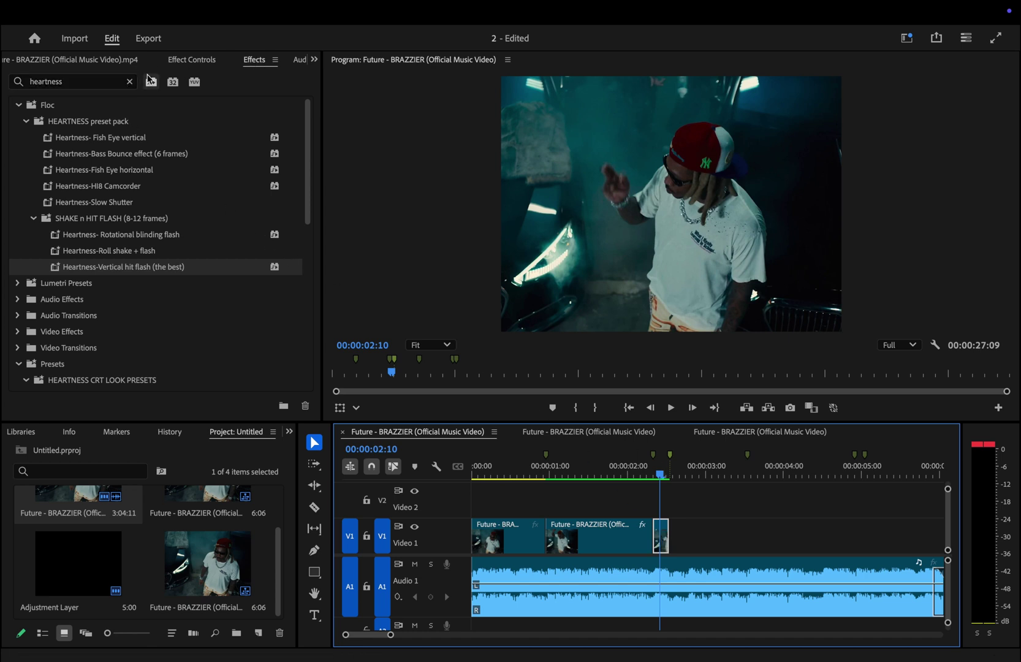
# Search for 'echo' and apply the Echo effect to the short sped-up clip.
pyautogui.click(130, 82)
pyautogui.write('echo')
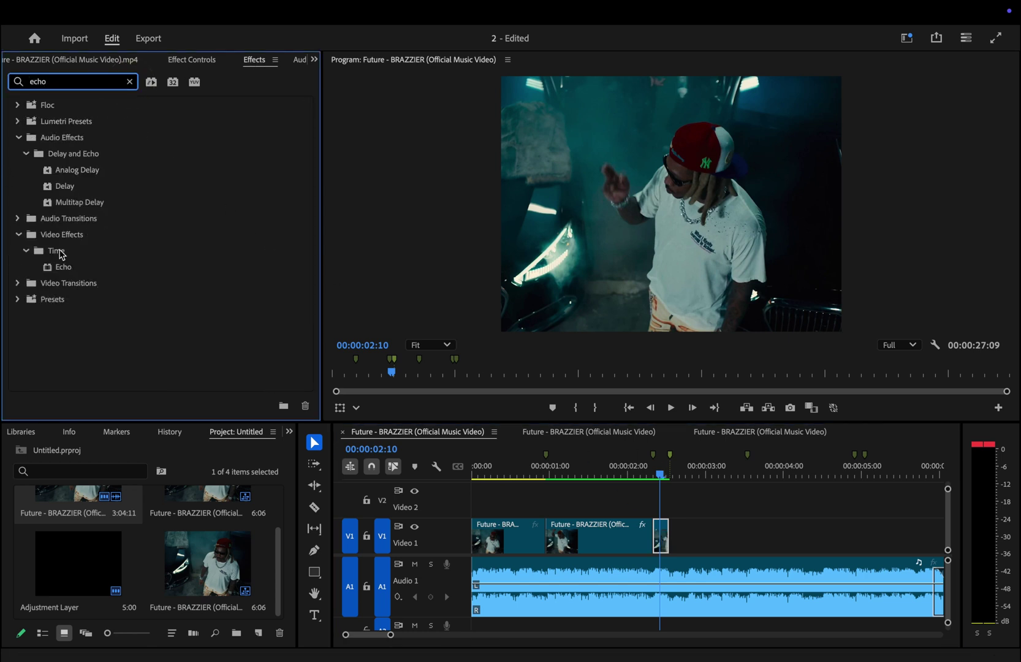
pyautogui.moveTo(63, 266); pyautogui.dragTo(645, 539)
pyautogui.click(192, 59)
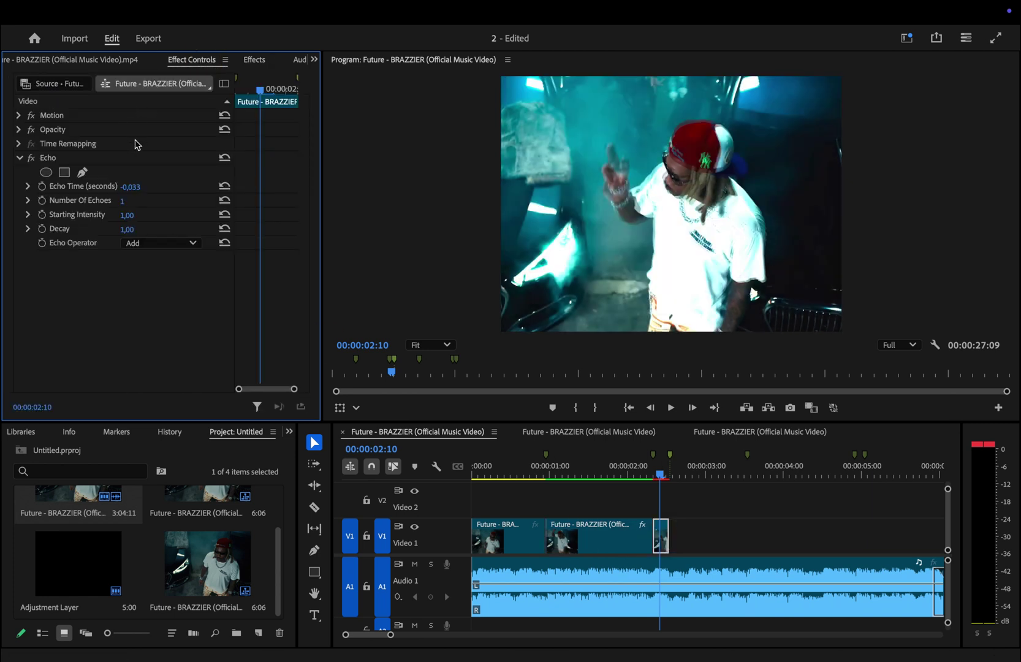
# Set Echo Time -0,043, Number of Echoes 5, Decay 0,80 and Echo Operator Maximum.
pyautogui.click(149, 187)
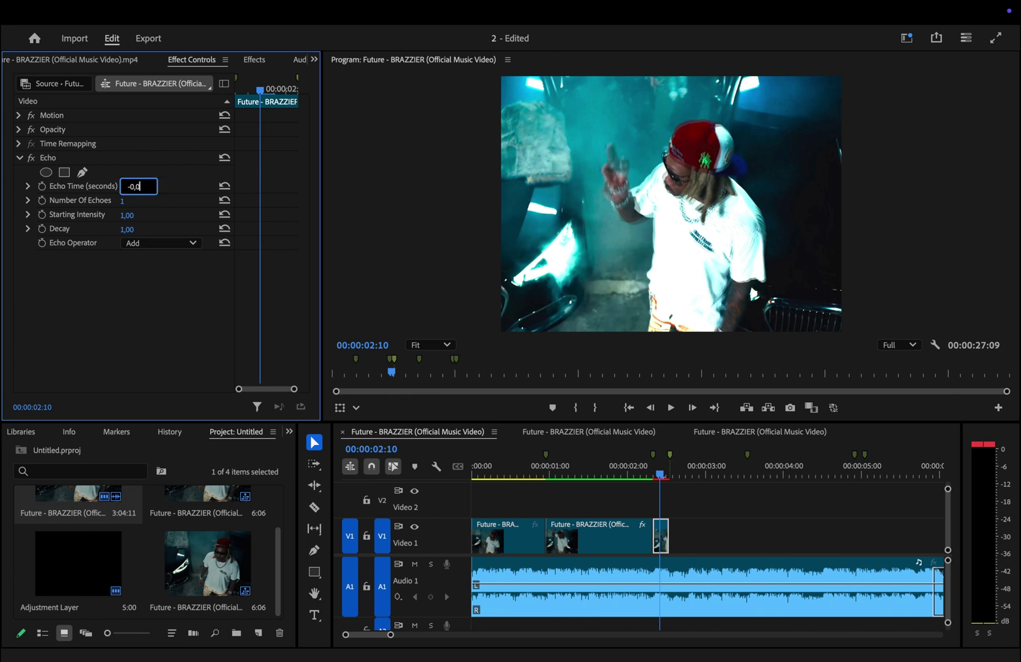
pyautogui.click(171, 172)
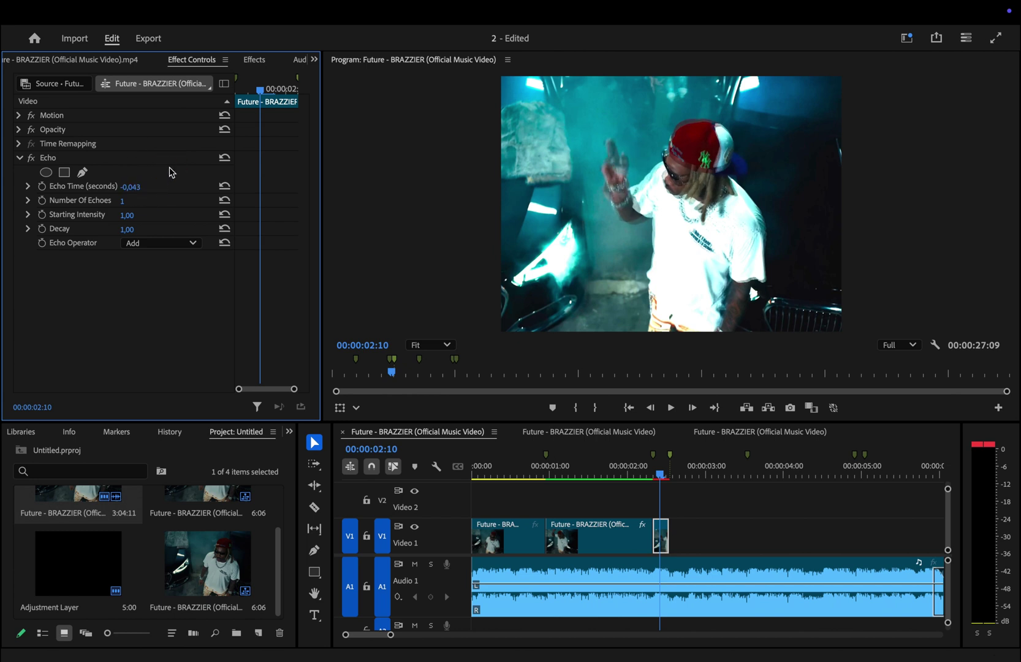
pyautogui.click(123, 201)
pyautogui.write('5')
pyautogui.press('Return')
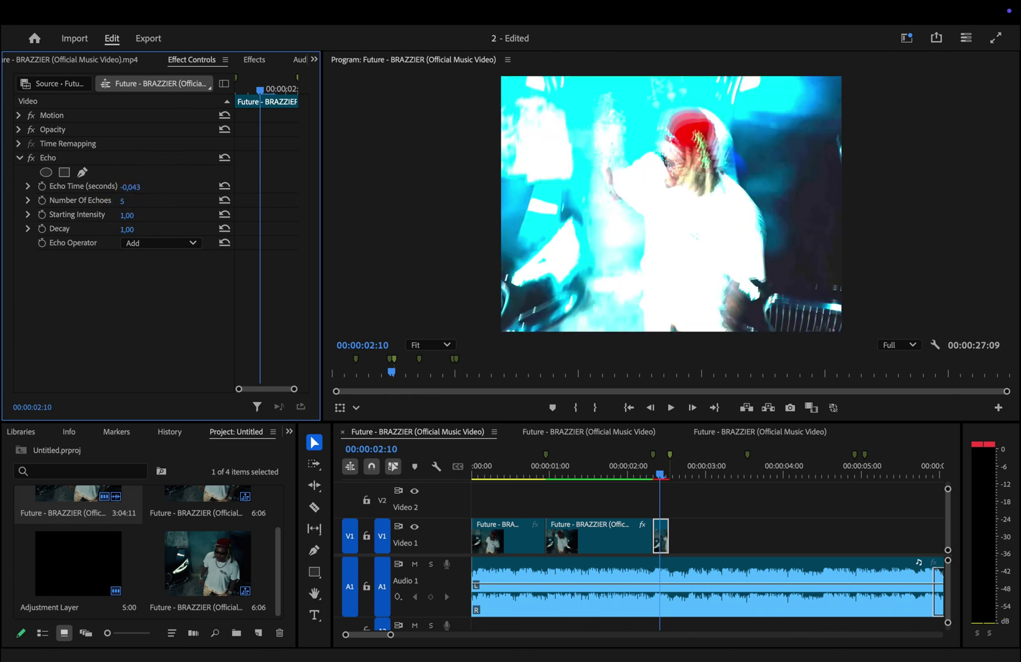
pyautogui.click(130, 229)
pyautogui.write('0')
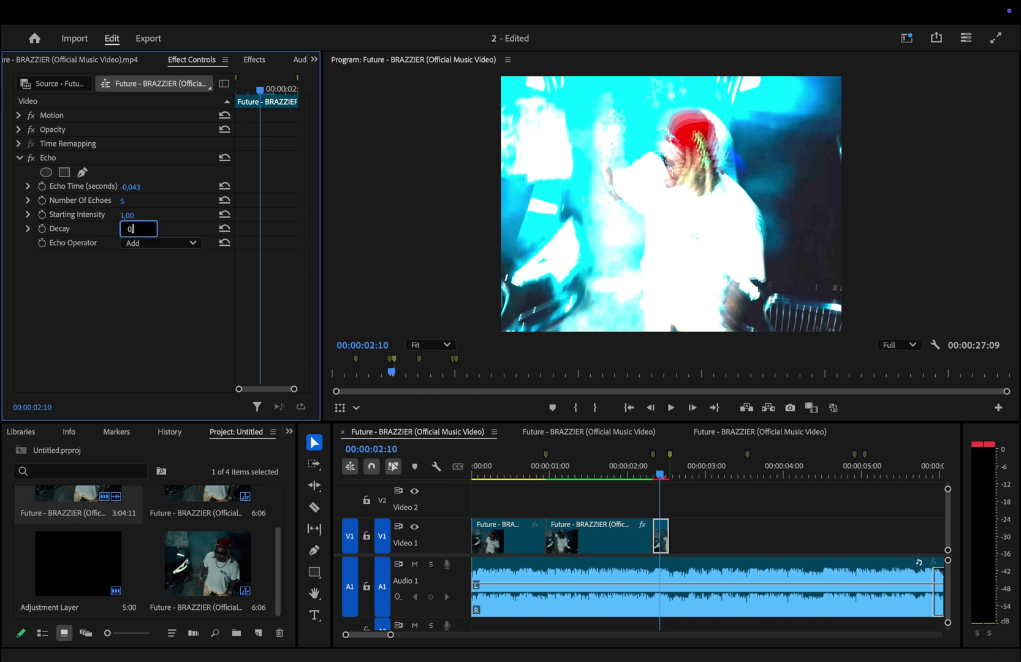
pyautogui.write(',80')
pyautogui.press('Return')
pyautogui.click(173, 244)
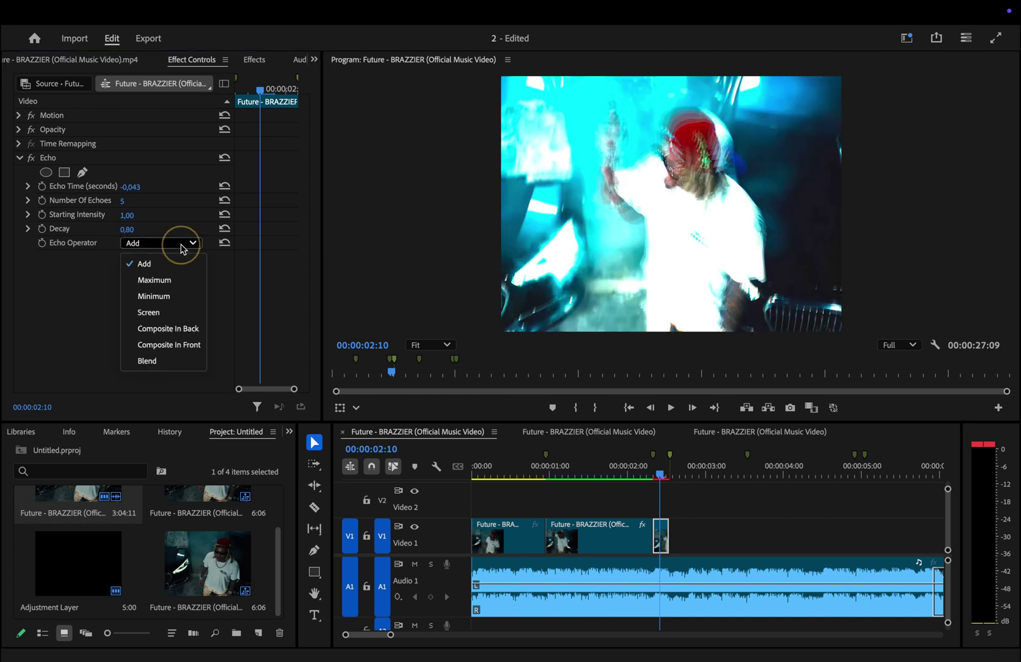
pyautogui.click(178, 280)
# Play the sequence from the start to preview the echo.
pyautogui.press('Home')
pyautogui.press('space')
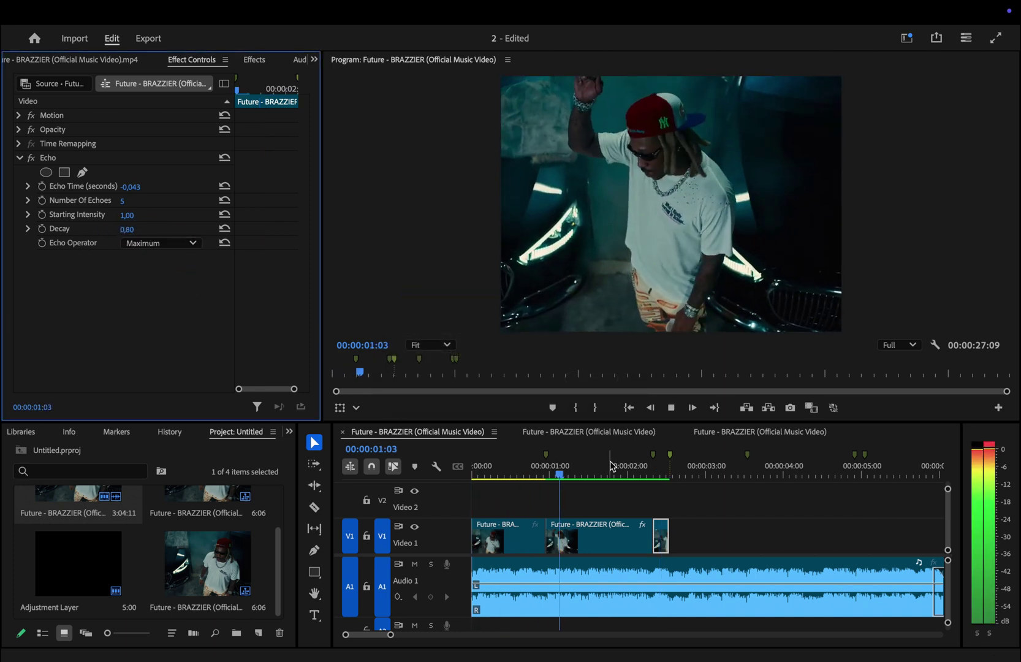
pyautogui.press('Home')
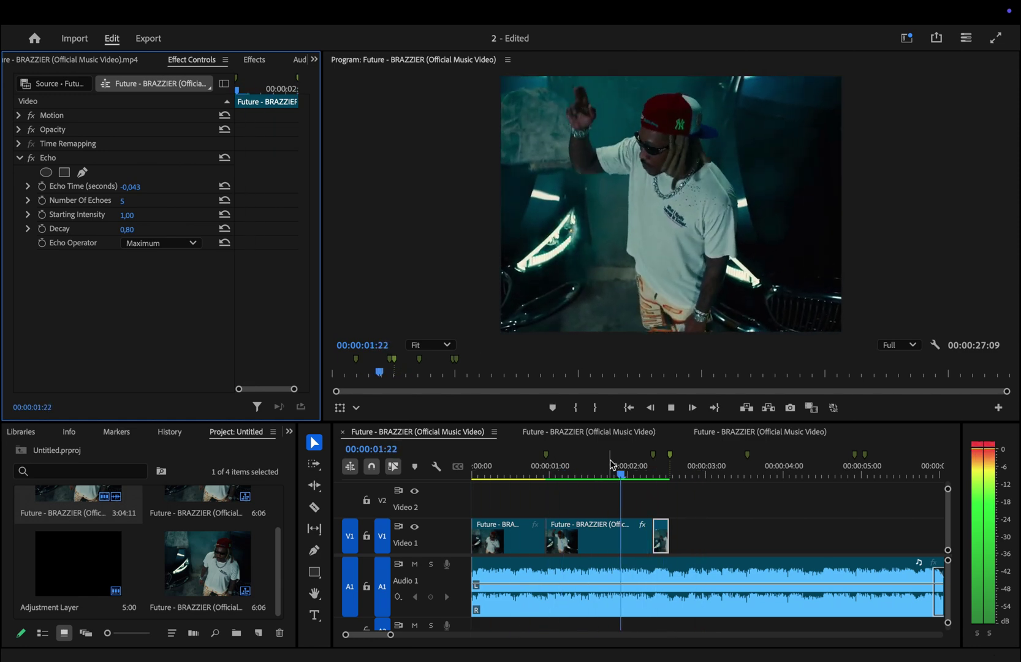
pyautogui.press('space')
# Move the Video 2 clip down to Video 1 and close the gap after the previous clip.
pyautogui.press('\\')
pyautogui.click(851, 500)
pyautogui.moveTo(851, 500); pyautogui.dragTo(528, 537)
pyautogui.moveTo(453, 635); pyautogui.dragTo(388, 634)
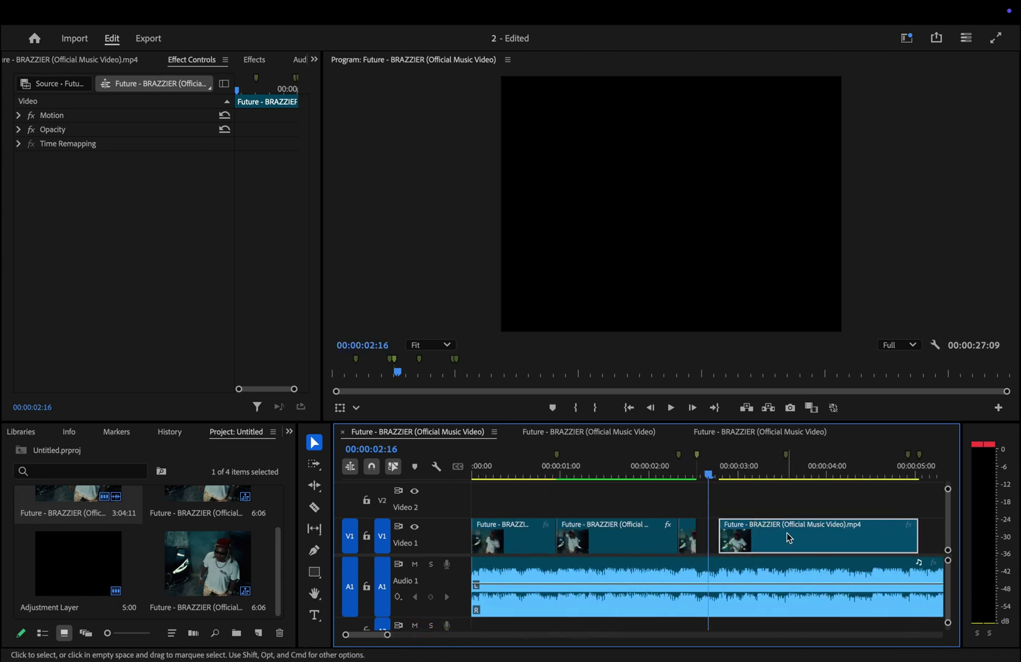
pyautogui.moveTo(789, 537); pyautogui.dragTo(767, 537)
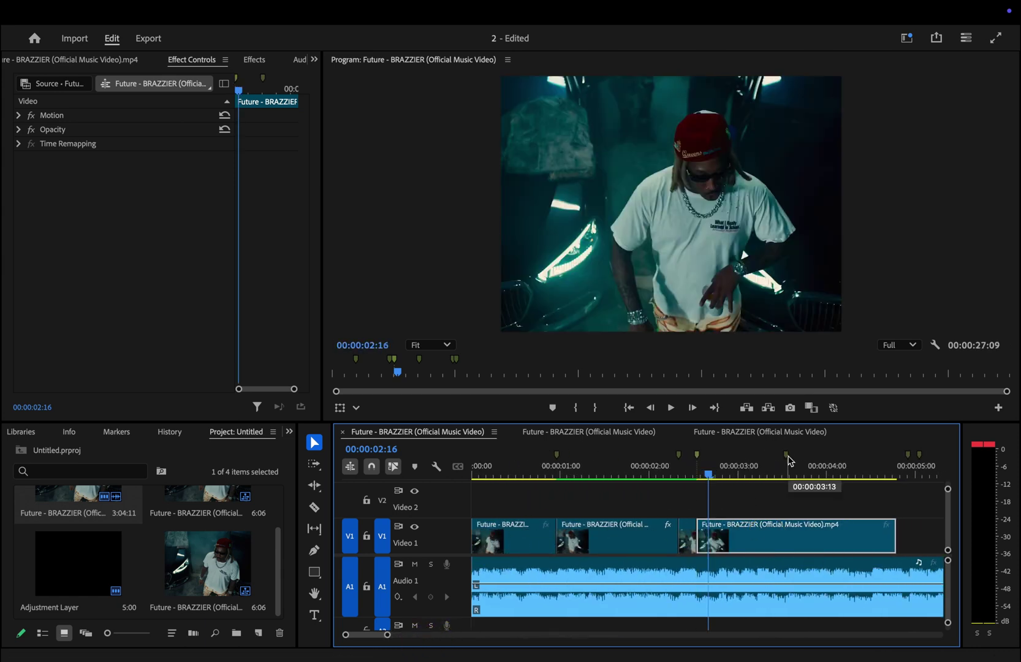
# Cut the new clip at 00:00:03:13 and select the piece after the cut.
pyautogui.click(786, 466)
pyautogui.press('c')
pyautogui.click(788, 536)
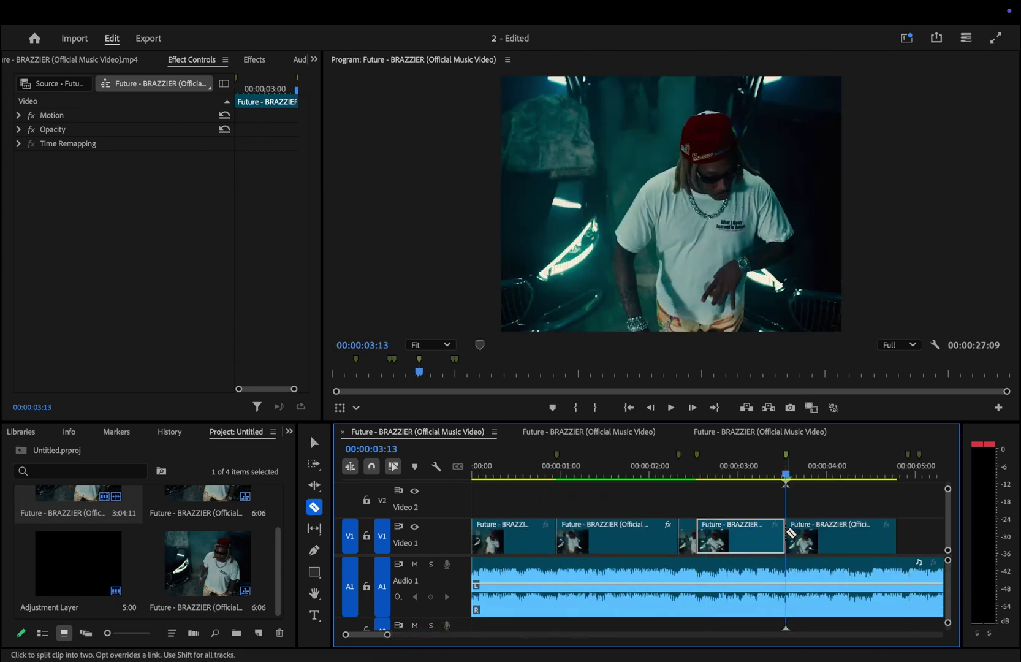
pyautogui.press('v')
pyautogui.click(806, 533)
# Slow the piece after 00:00:03:13 to 40% speed with Optical Flow interpolation.
pyautogui.press('super+r')
pyautogui.write('40')
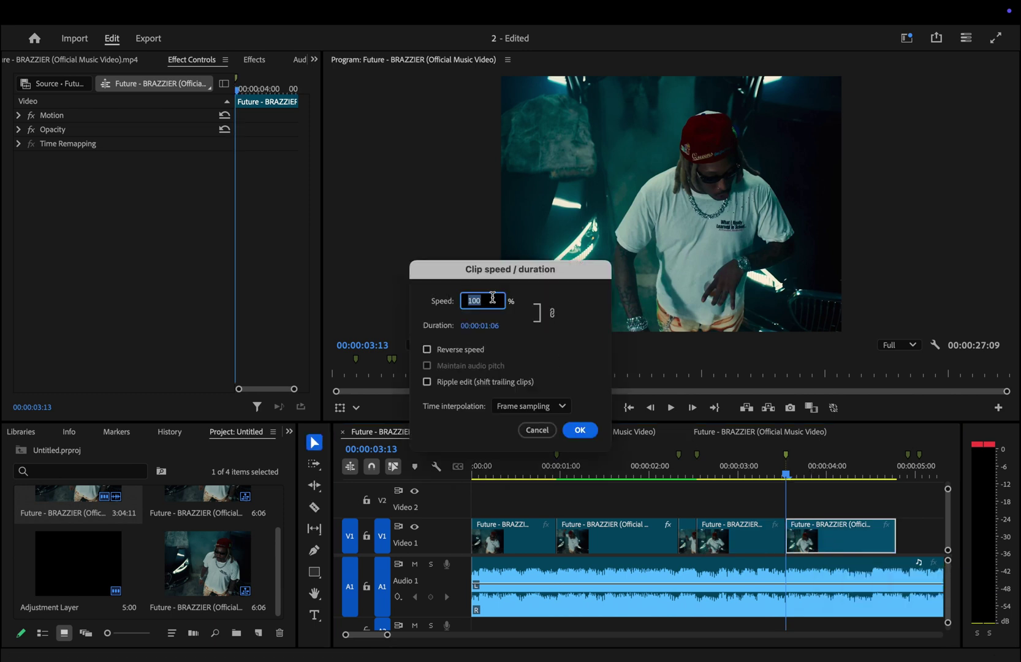
pyautogui.click(531, 406)
pyautogui.click(527, 465)
pyautogui.click(580, 429)
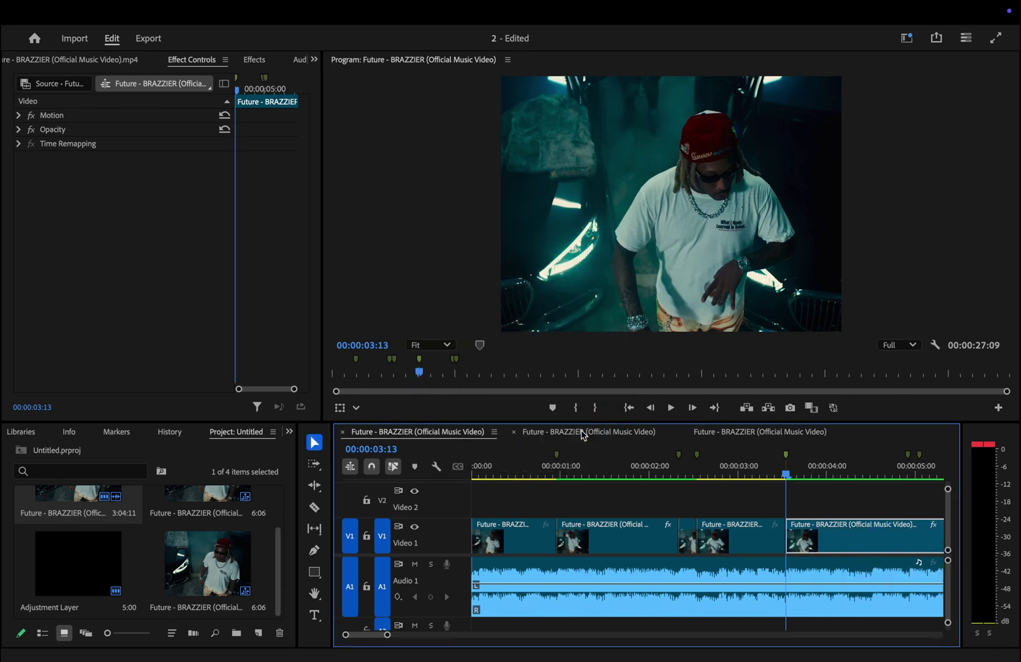
# Cut the last clip at 00:00:04:22 and set the end piece to 600% speed.
pyautogui.click(908, 471)
pyautogui.press('c')
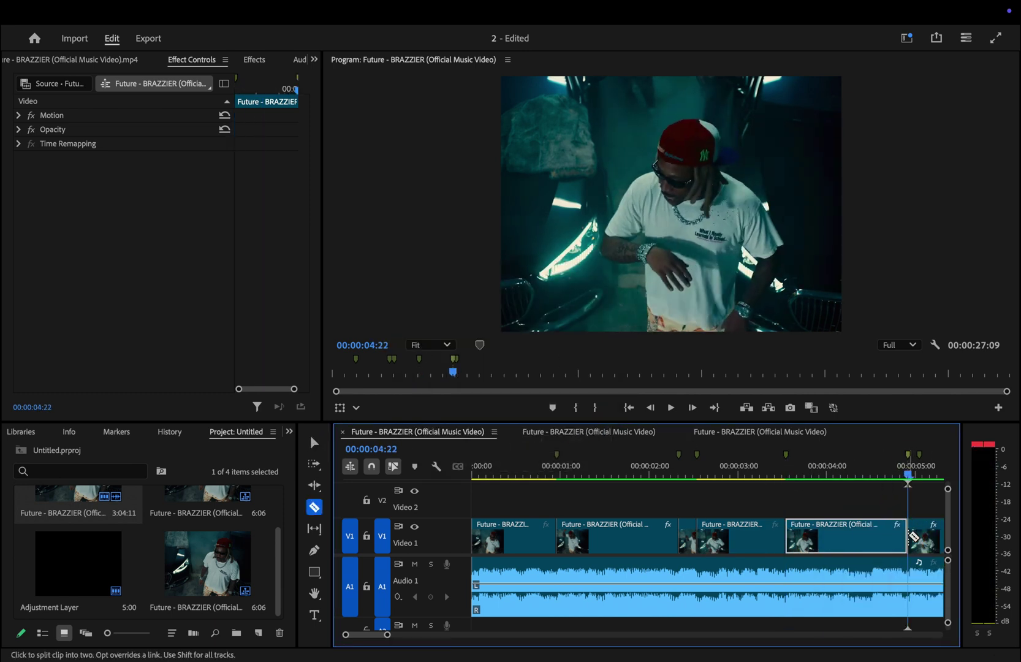
pyautogui.click(909, 539)
pyautogui.press('v')
pyautogui.click(923, 539)
pyautogui.press('super+r')
pyautogui.write('6')
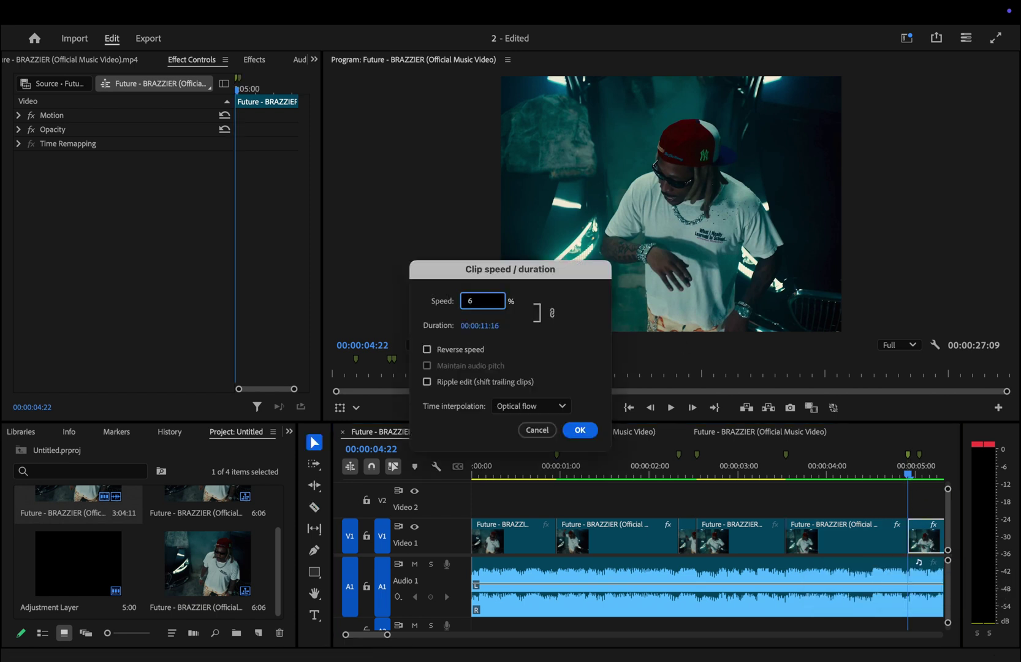
pyautogui.write('00')
pyautogui.click(580, 430)
pyautogui.click(913, 474)
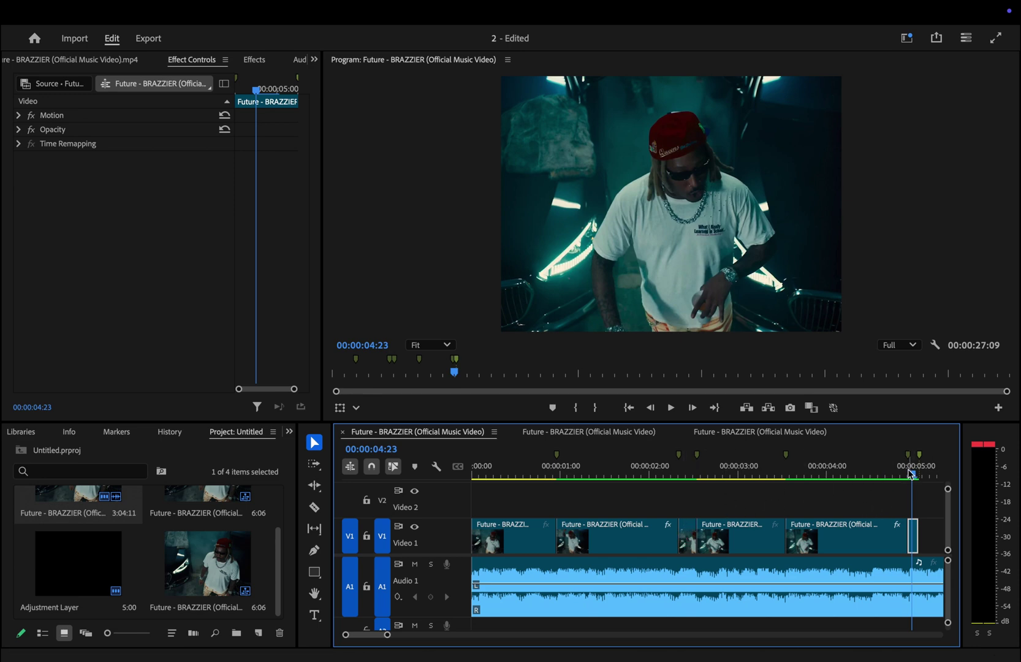
# Copy the Echo effect from the first sped-up clip and paste it onto the 600% end clip.
pyautogui.press('Left')
pyautogui.moveTo(886, 484); pyautogui.dragTo(687, 481)
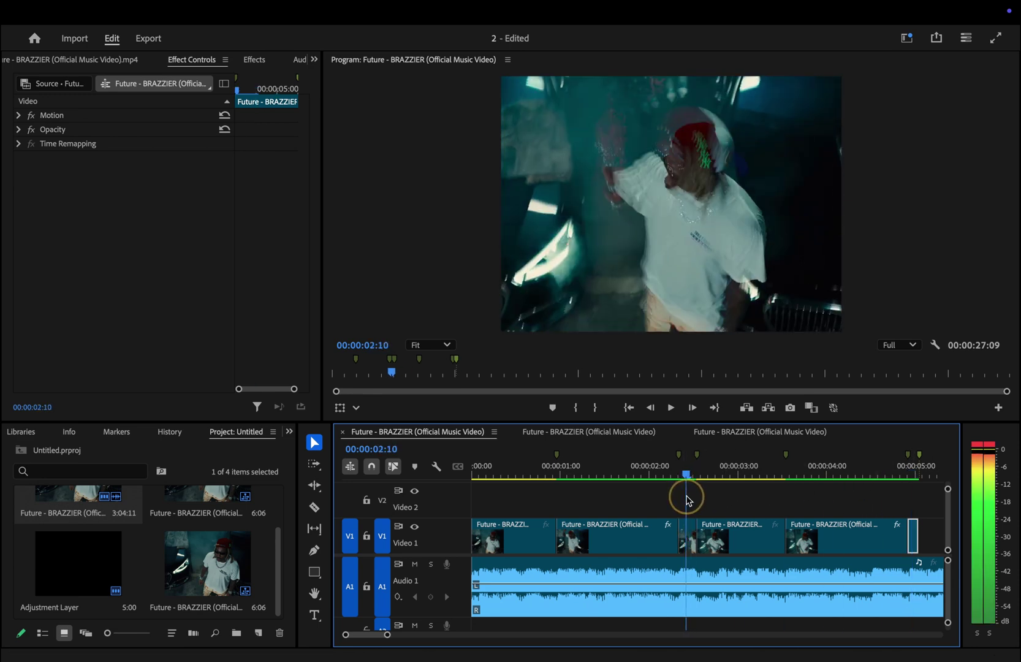
pyautogui.click(689, 537)
pyautogui.click(44, 158)
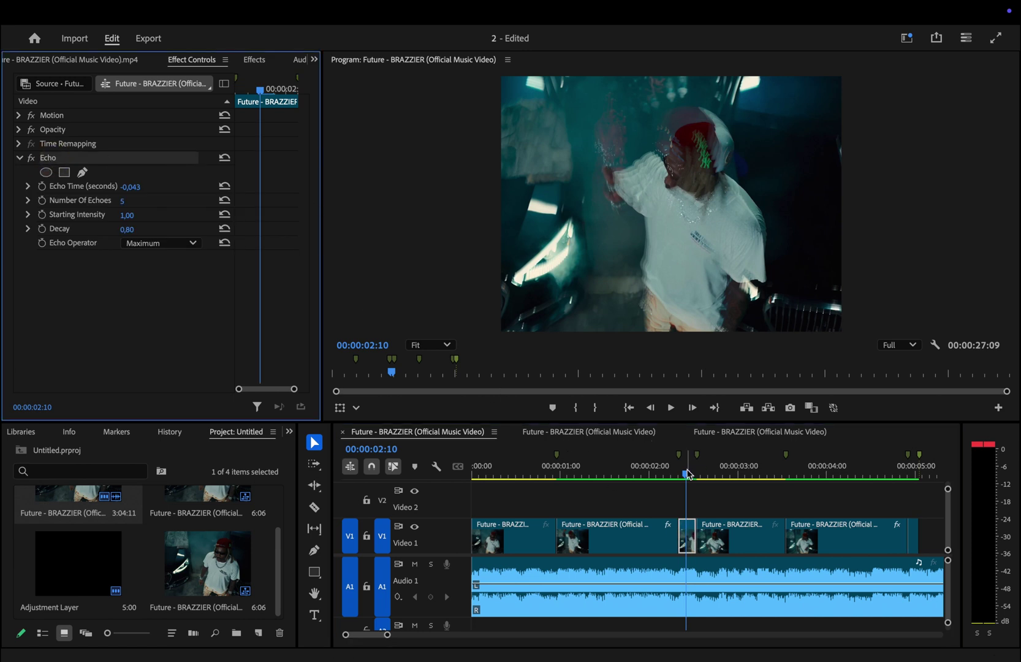
pyautogui.moveTo(687, 477); pyautogui.dragTo(907, 496)
pyautogui.click(913, 542)
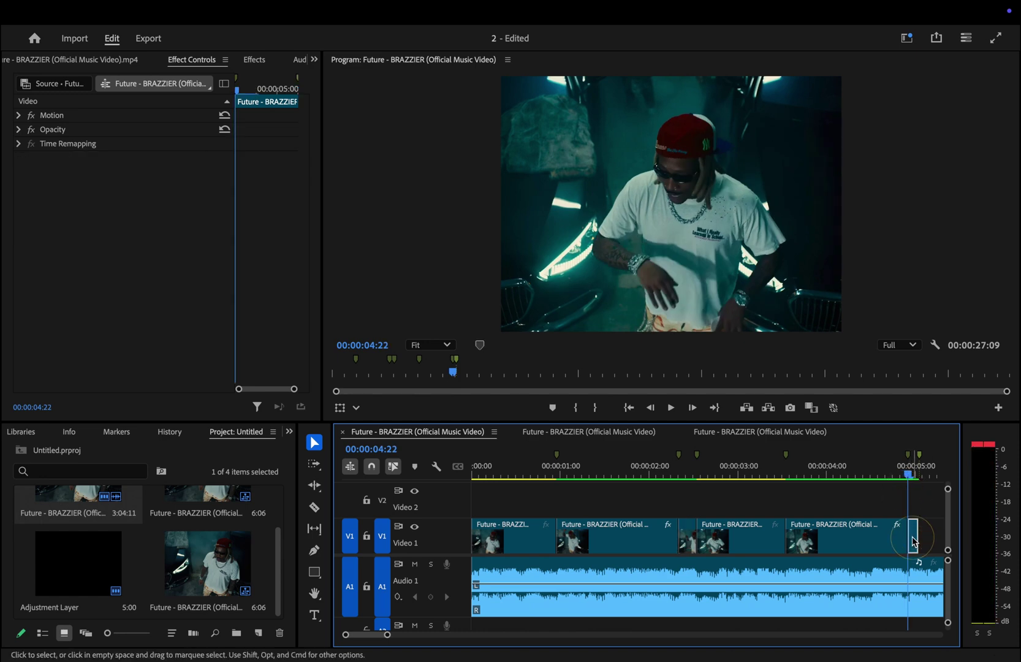
pyautogui.press('super+v')
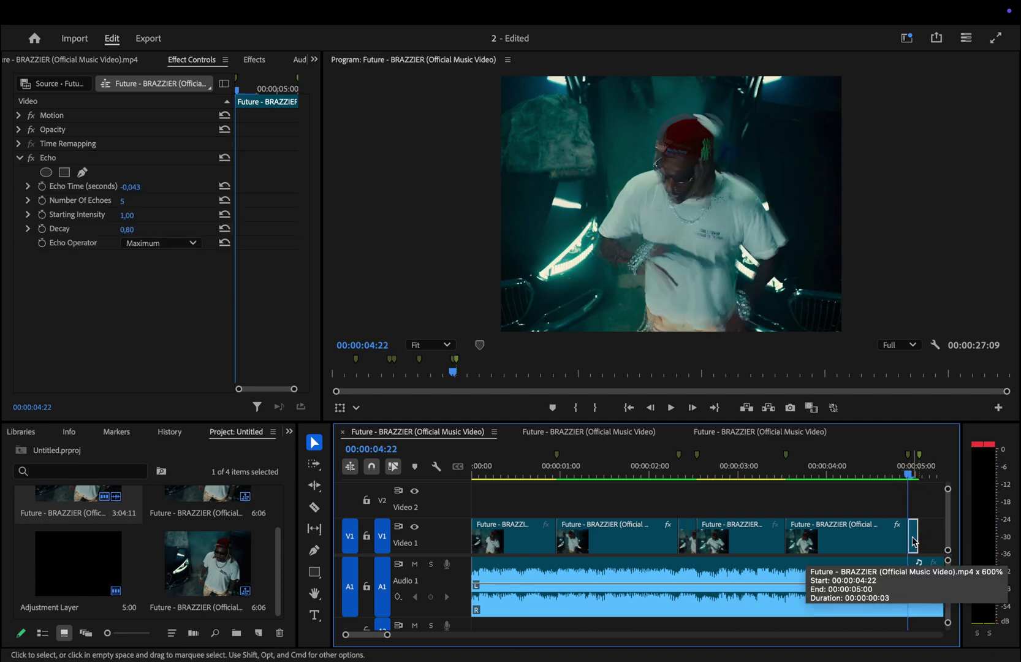
# Fit the sequence in view and play the edit from the start.
pyautogui.press('super+z')
pyautogui.press('Home')
pyautogui.press('\\')
pyautogui.press('space')
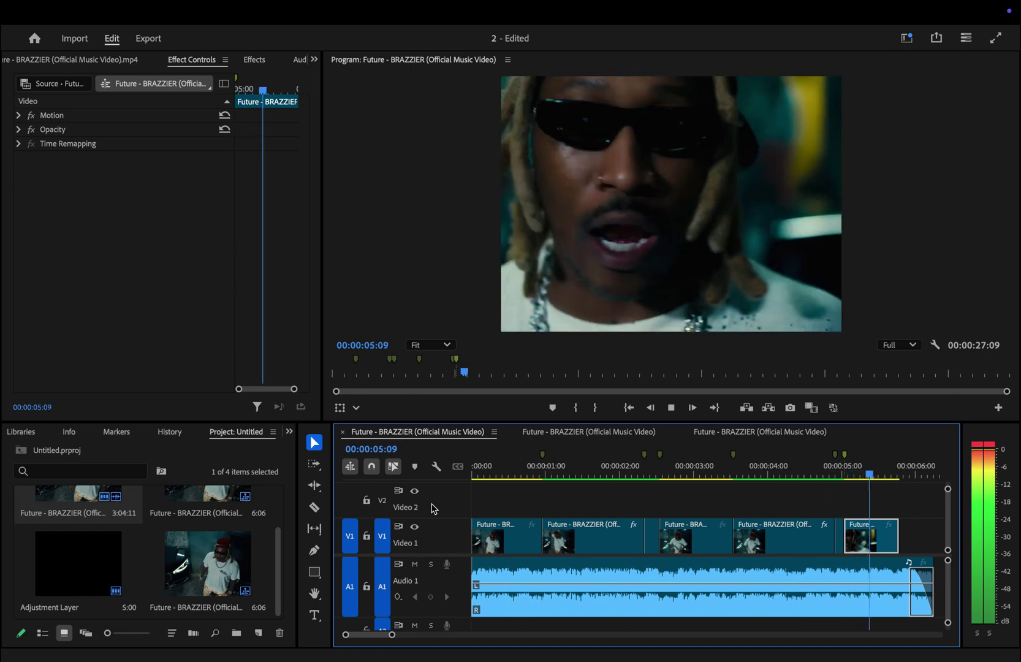
pyautogui.press('Home')
pyautogui.press('space')
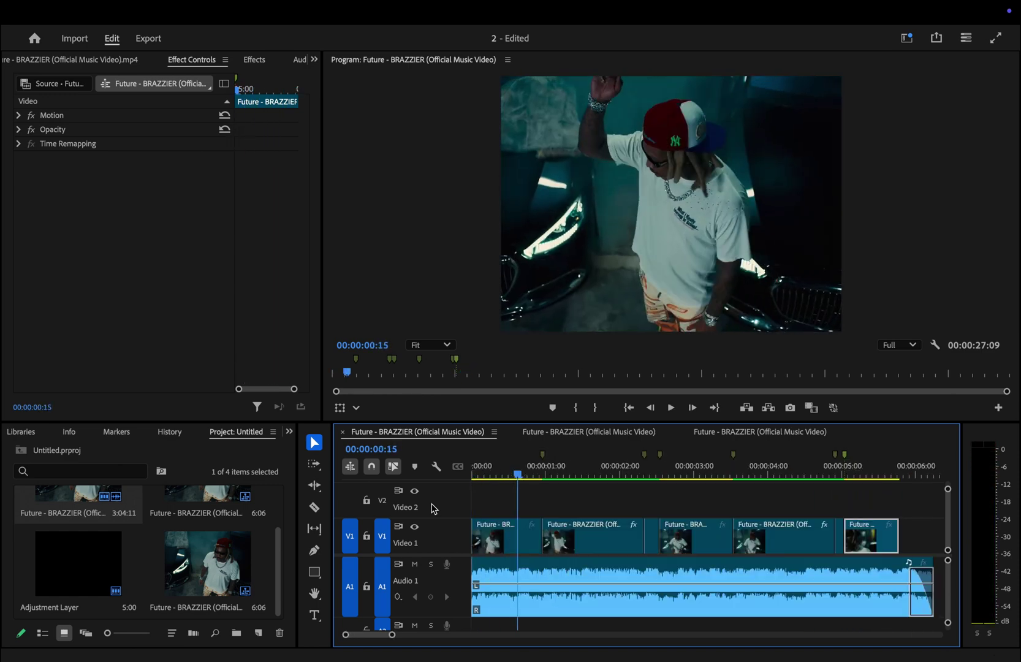
# Create an adjustment layer, place it on Video 2 at 00:00:00:15 and trim it to 8 frames.
pyautogui.click(258, 632)
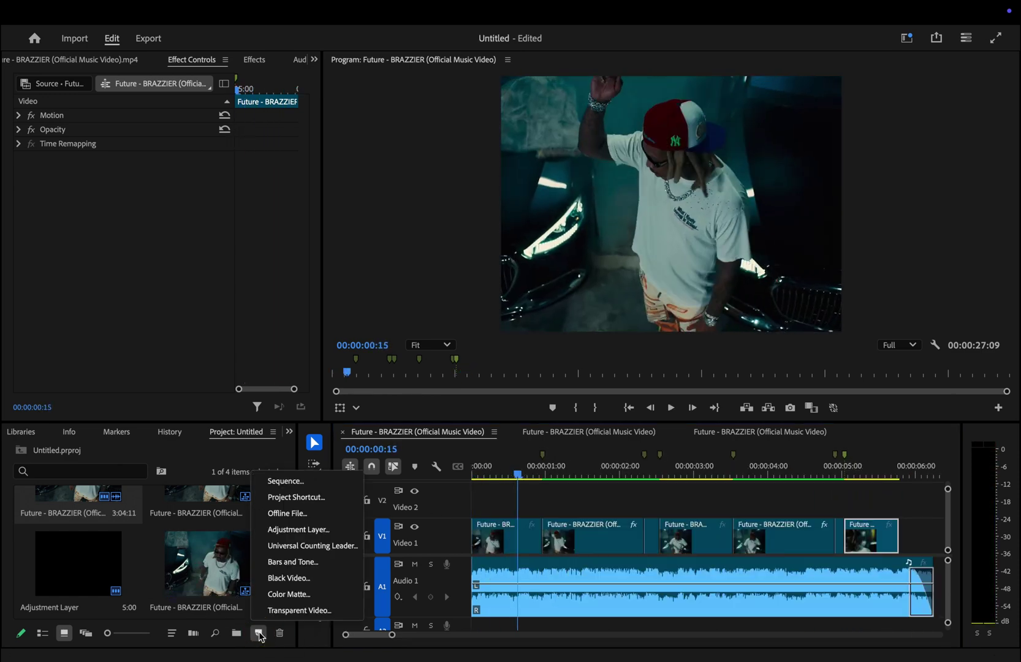
pyautogui.click(298, 529)
pyautogui.click(599, 424)
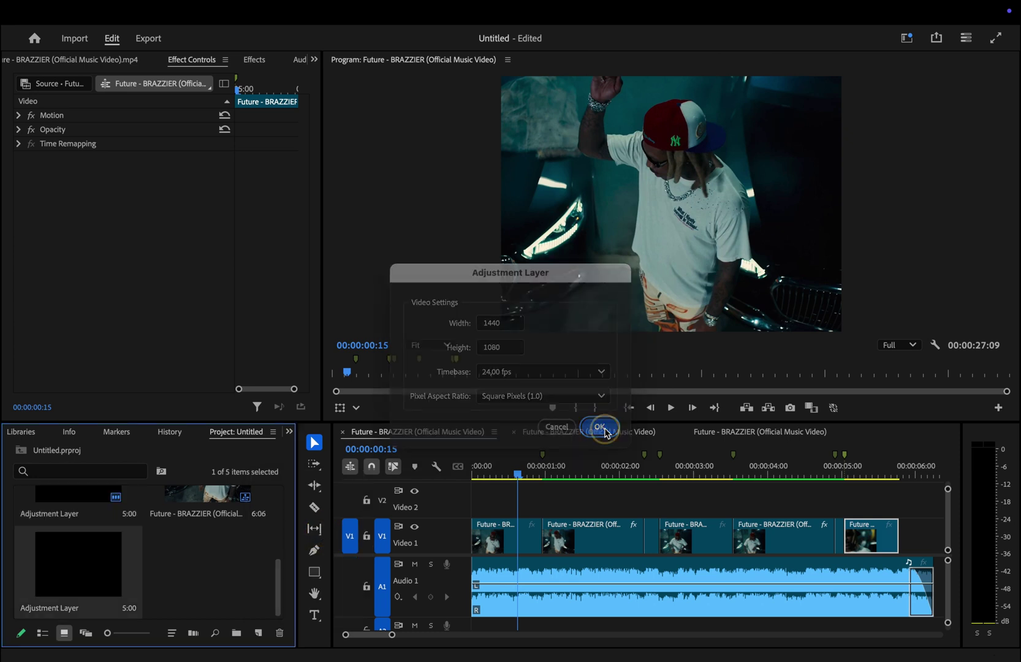
pyautogui.moveTo(78, 565); pyautogui.dragTo(553, 498)
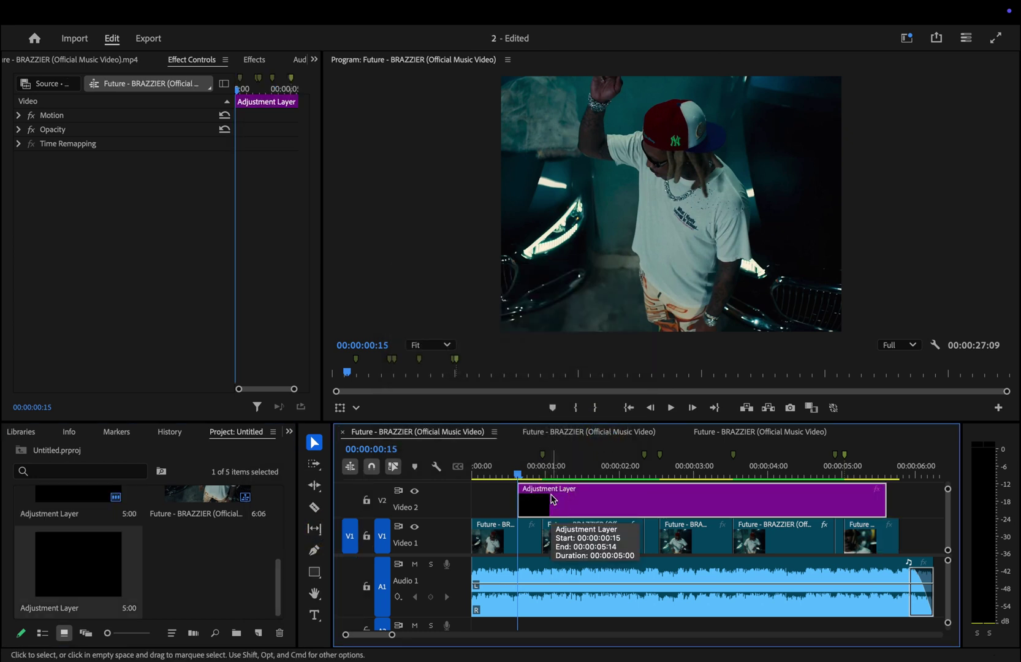
pyautogui.press('space')
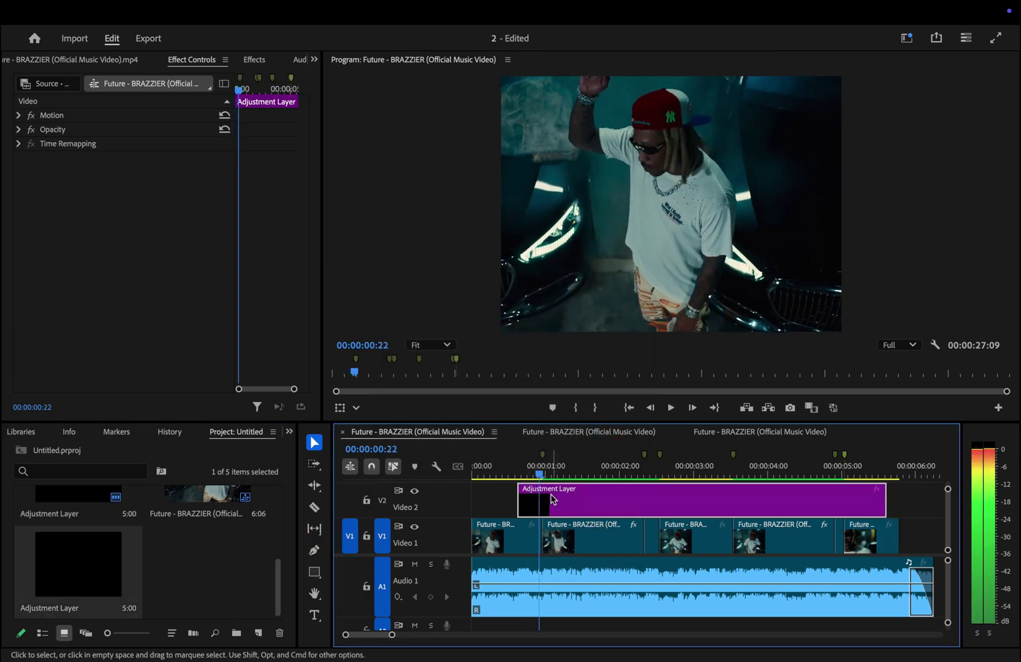
pyautogui.press('super+k')
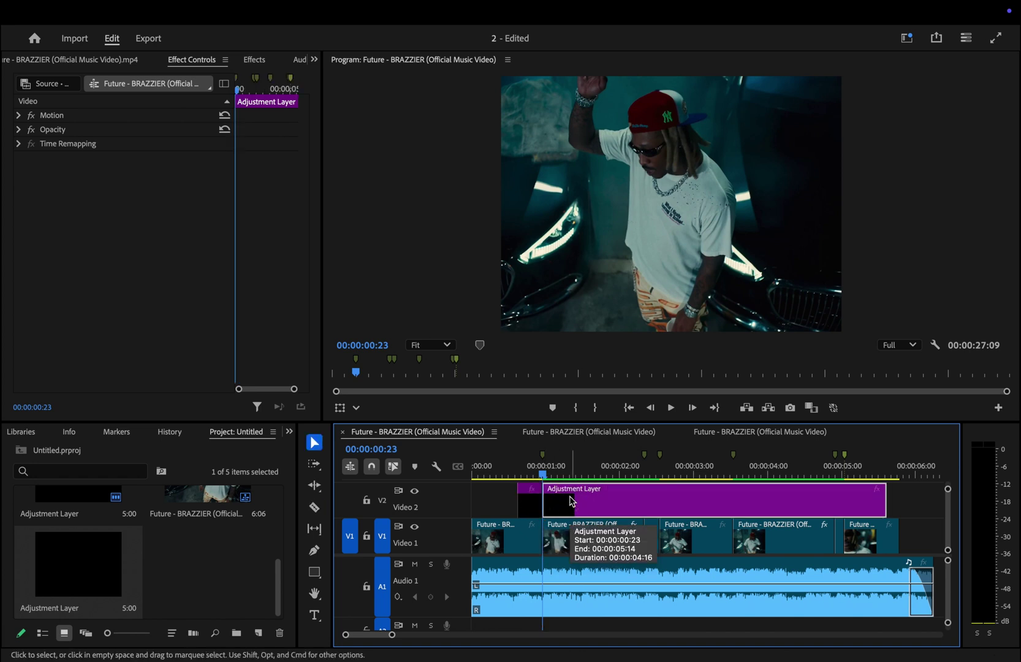
pyautogui.press('Delete')
# Shift the 8-frame flash layer along Video 2 into alignment with the ramp cuts.
pyautogui.moveTo(528, 501); pyautogui.dragTo(541, 501)
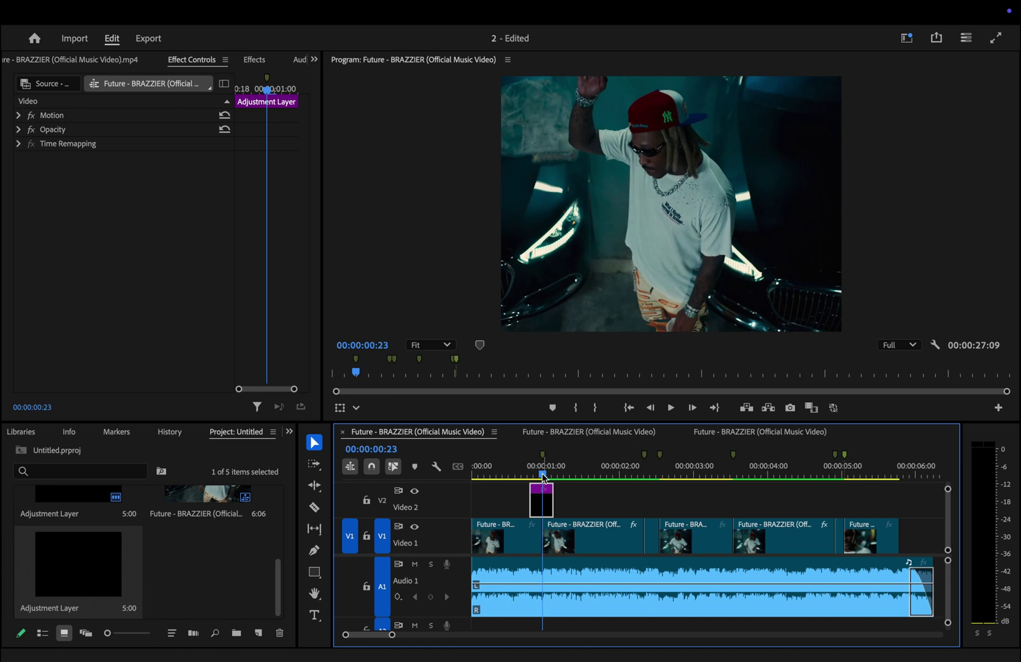
pyautogui.press('Left')
pyautogui.press('Left')
pyautogui.press('Left')
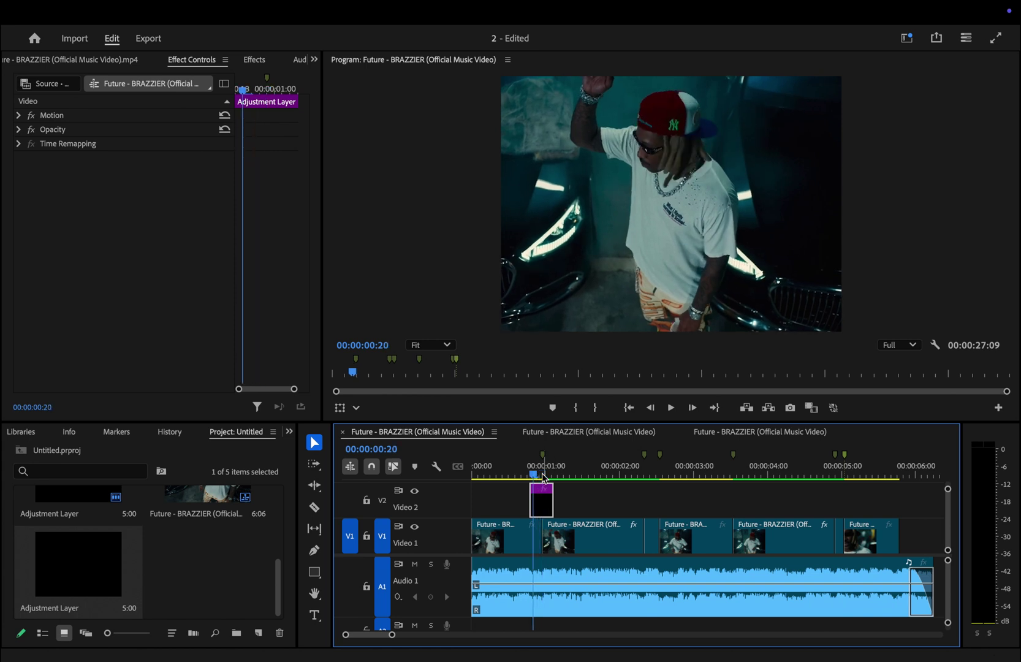
pyautogui.moveTo(542, 506); pyautogui.dragTo(664, 507)
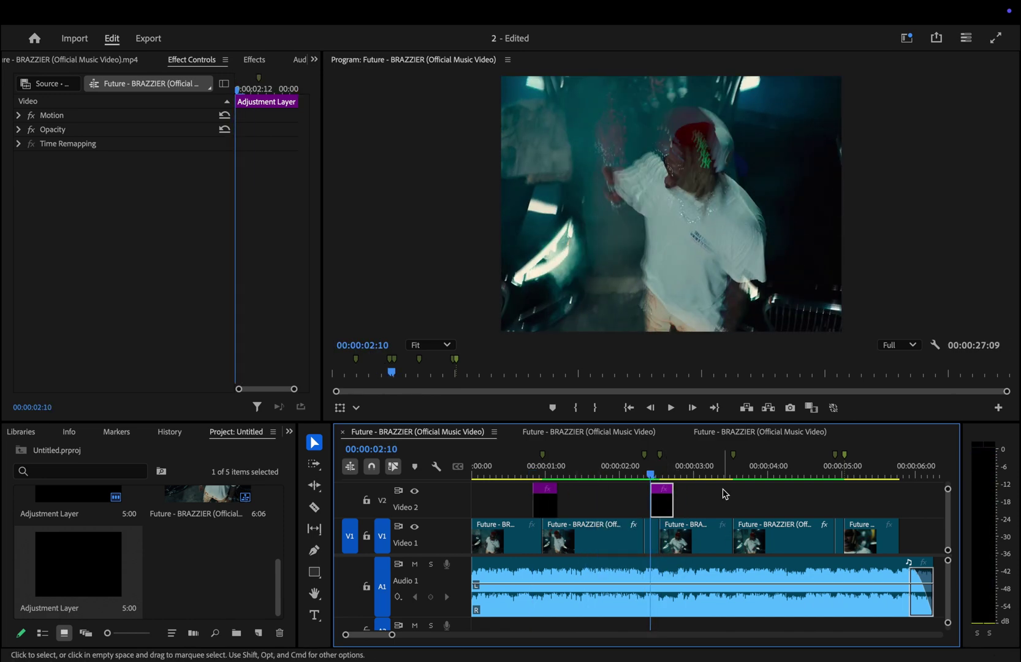
# Paste flash layer copies at 00:00:03:11 and near 00:00:05:00, aligning the fourth with its cut.
pyautogui.click(728, 474)
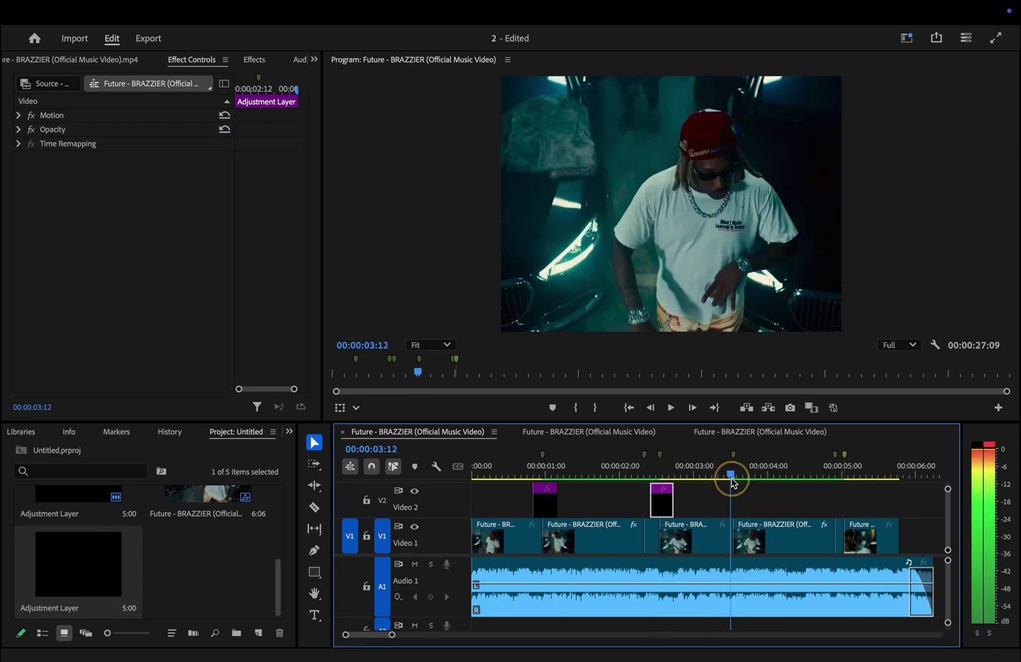
pyautogui.press('super+v')
pyautogui.click(823, 475)
pyautogui.press('super+v')
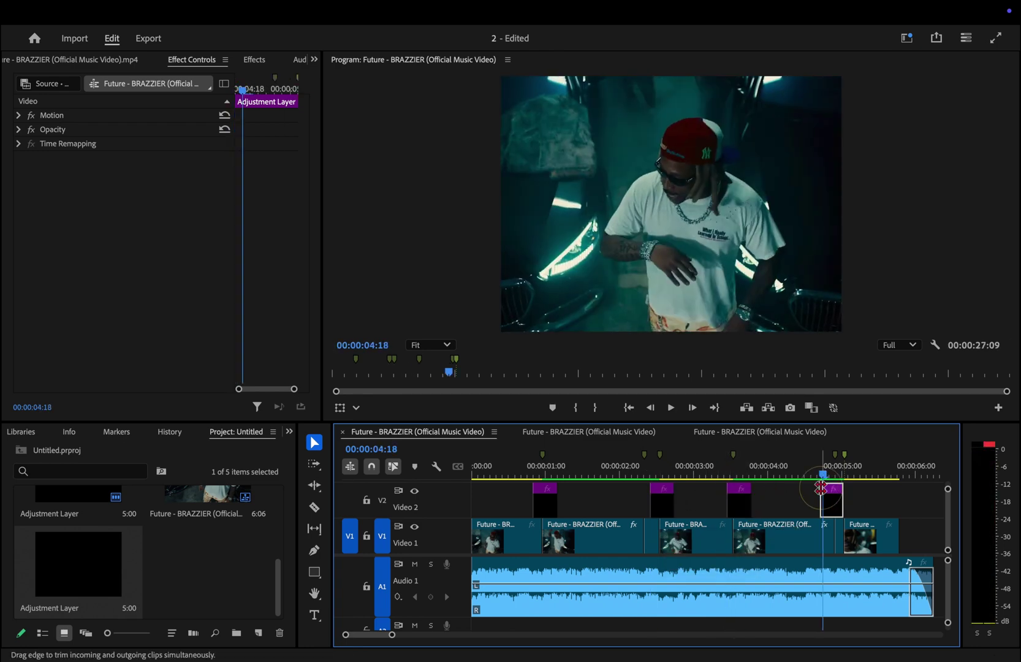
pyautogui.moveTo(834, 500)
pyautogui.mouseDown()
pyautogui.moveTo(856, 501)
pyautogui.moveTo(843, 480)
pyautogui.mouseUp()
pyautogui.click(845, 475)
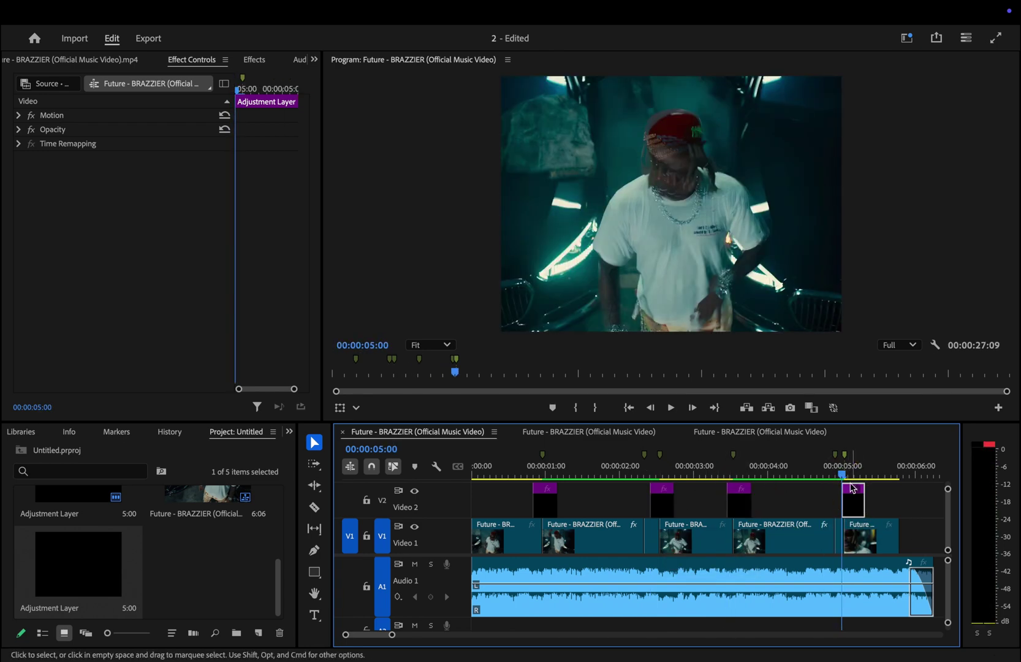
pyautogui.click(255, 60)
# Drag the Heartness-Vertical hit flash (the best) preset onto each of the four Video 2 layers, then preview.
pyautogui.click(130, 82)
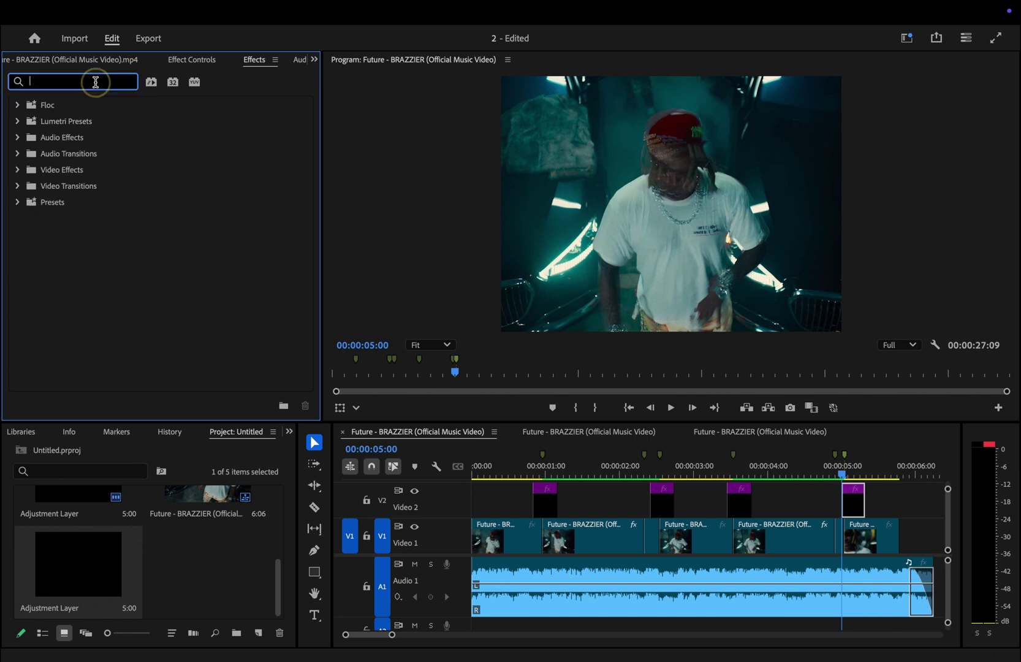
pyautogui.write('heartness')
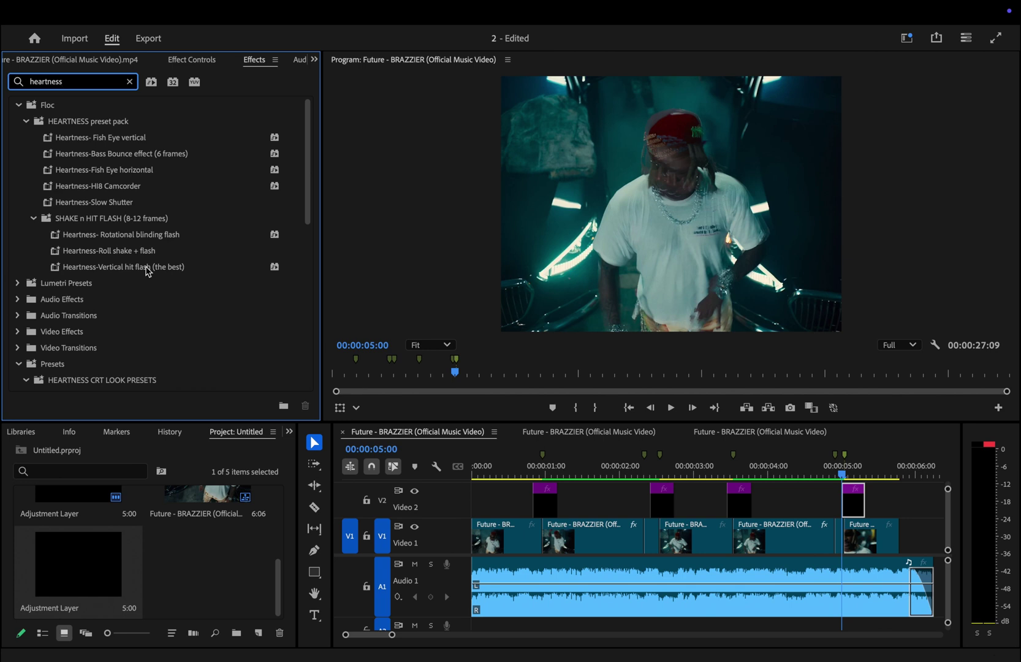
pyautogui.moveTo(148, 272); pyautogui.dragTo(214, 295)
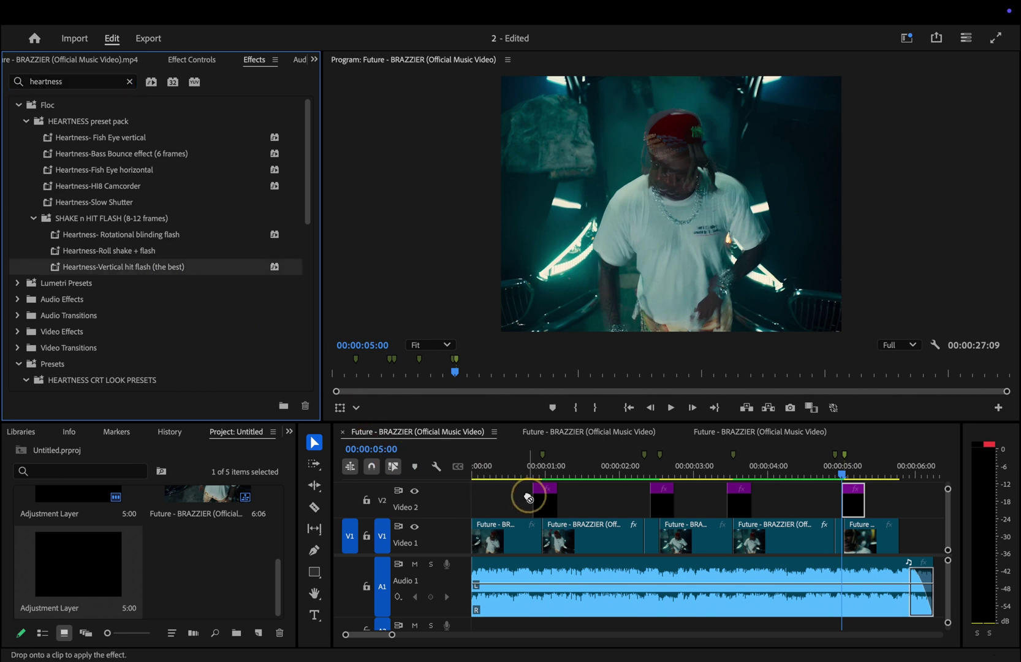
pyautogui.moveTo(549, 500); pyautogui.dragTo(549, 501)
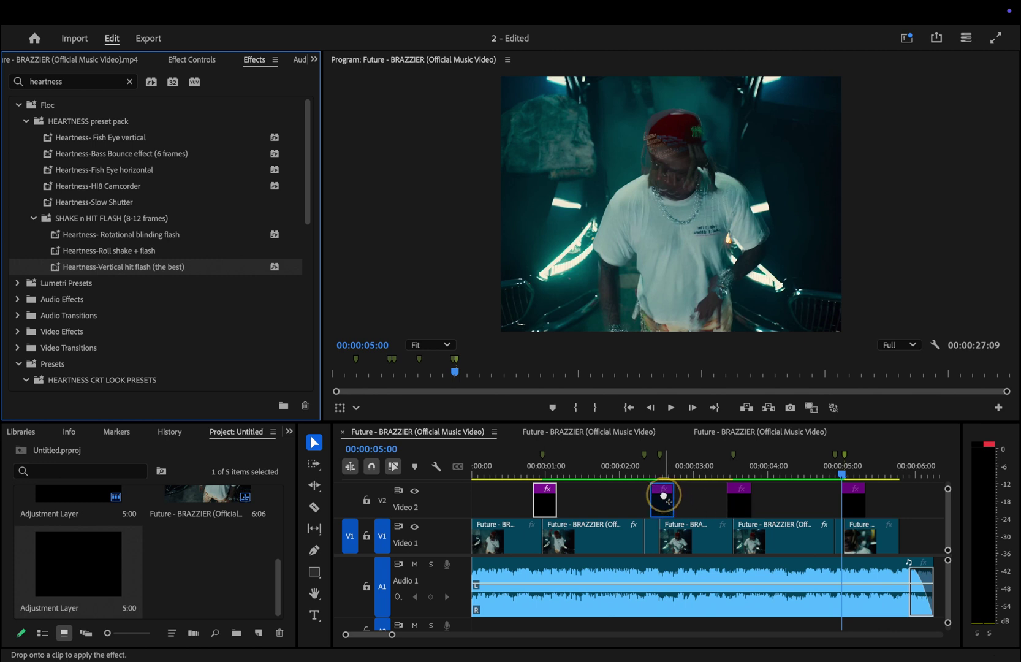
pyautogui.moveTo(663, 495); pyautogui.dragTo(664, 496)
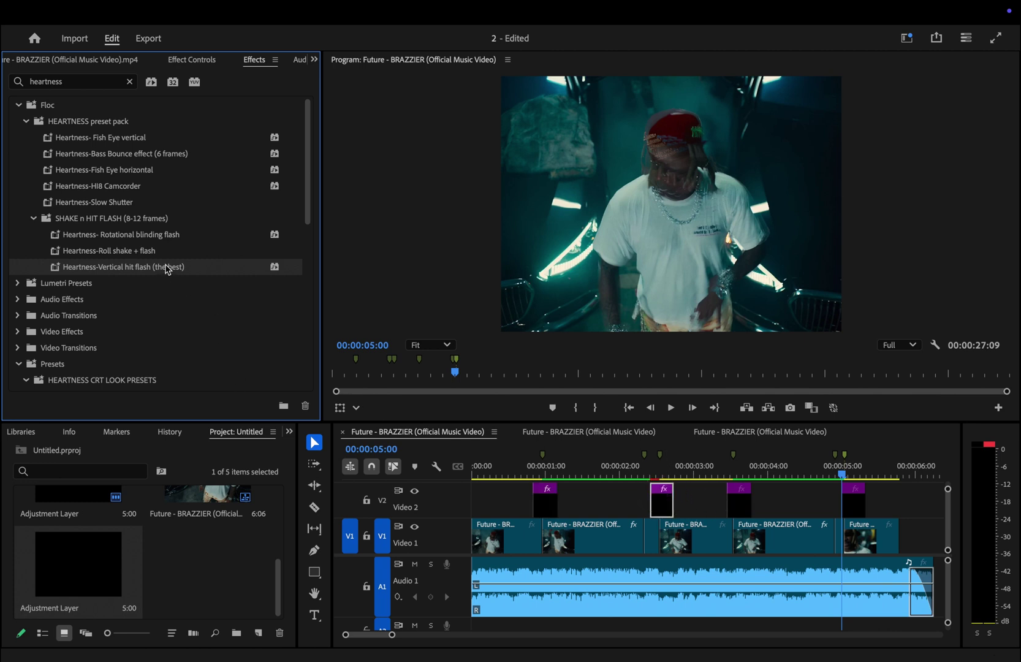
pyautogui.moveTo(695, 459); pyautogui.dragTo(732, 492)
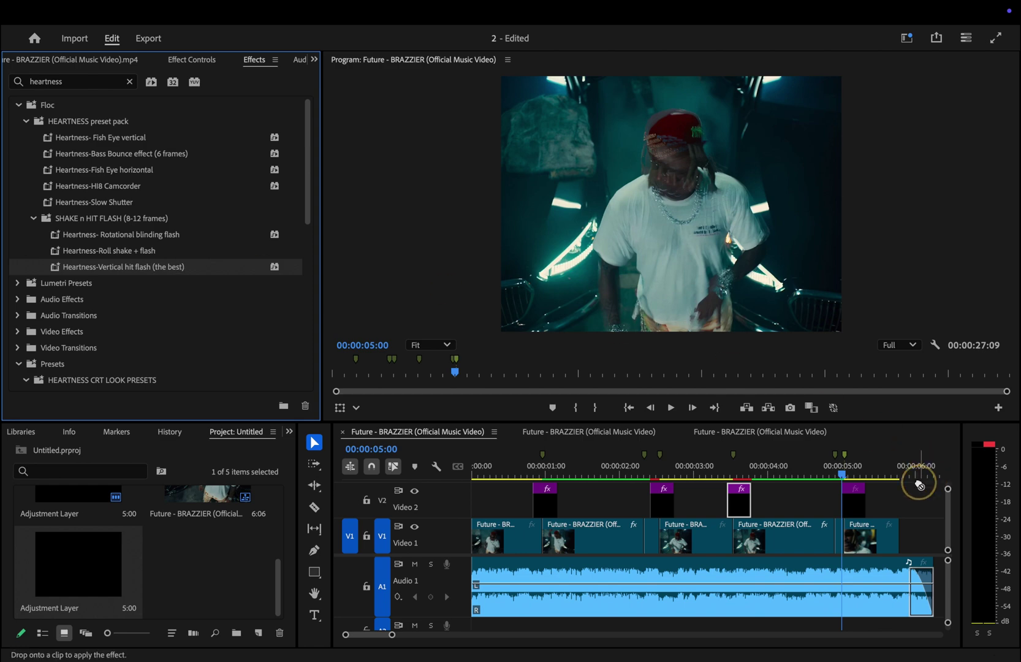
pyautogui.moveTo(852, 492); pyautogui.dragTo(852, 492)
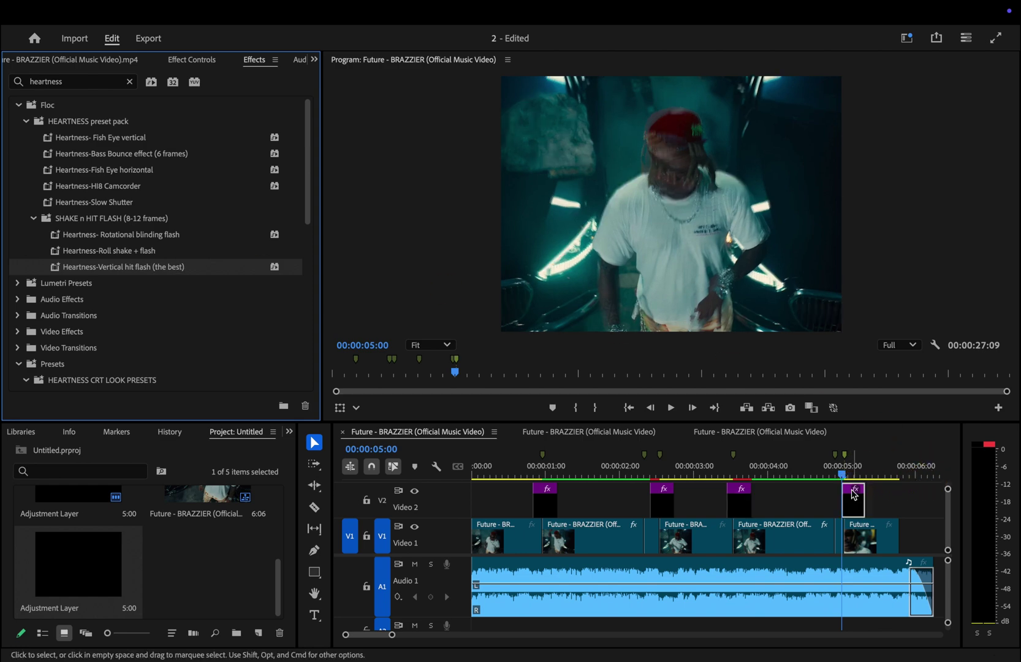
pyautogui.press('Return')
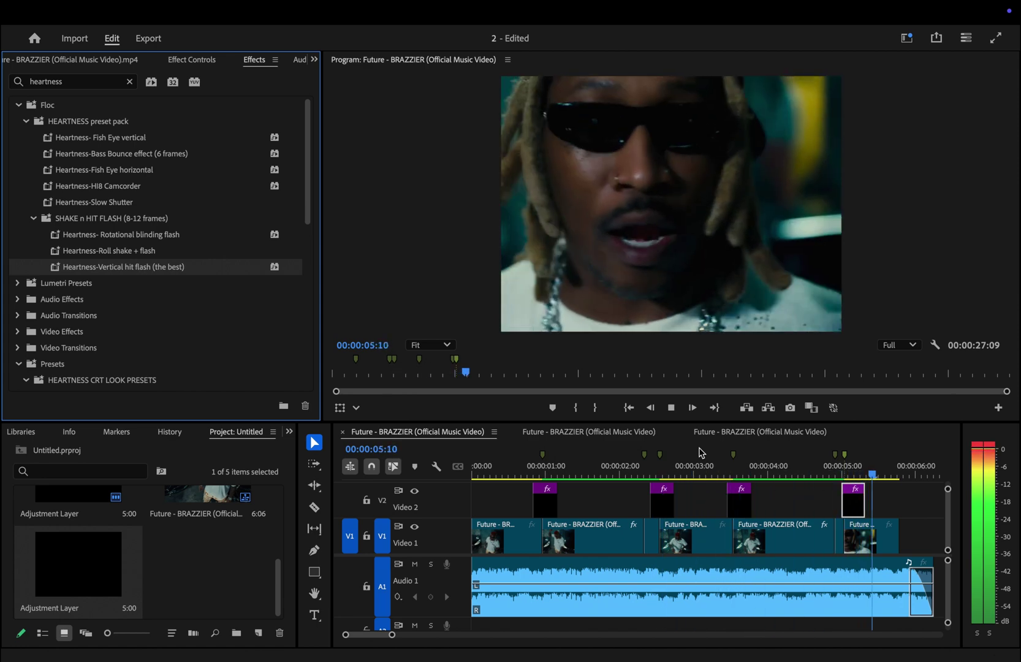
pyautogui.press('space')
pyautogui.click(745, 508)
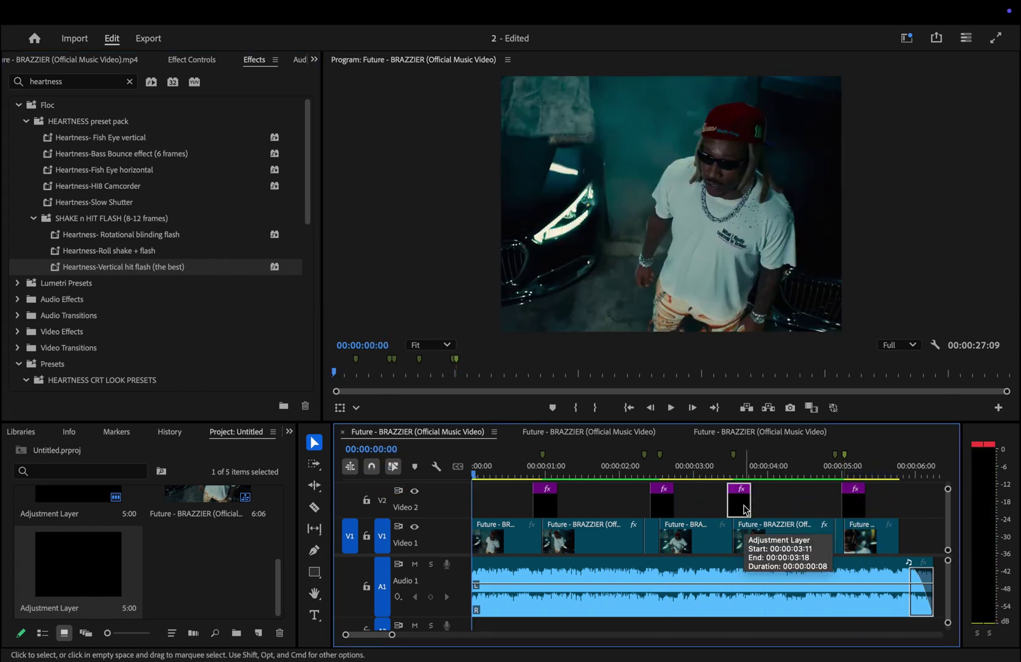